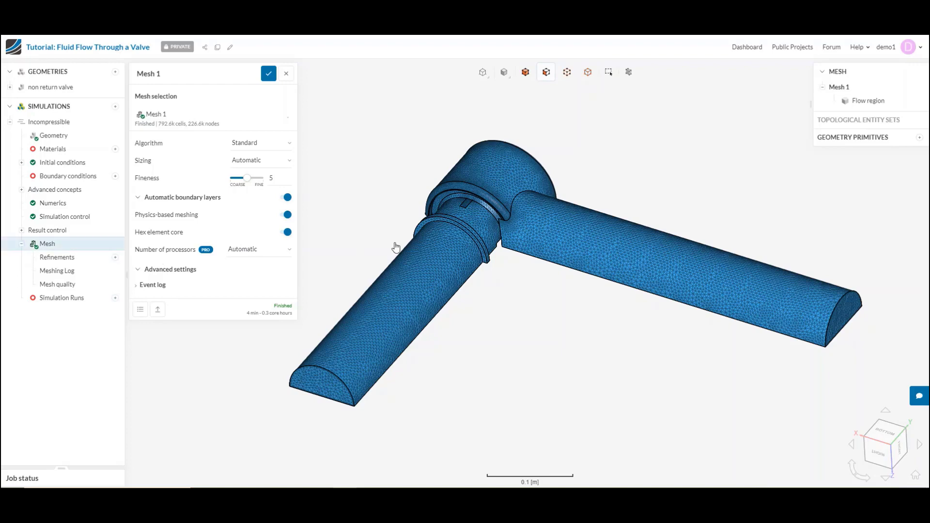
Orbit and zoom the valve mesh to inspect the valve body
{"action": "left_click_drag", "start_coordinate": [491, 216], "coordinate": [432, 303]}
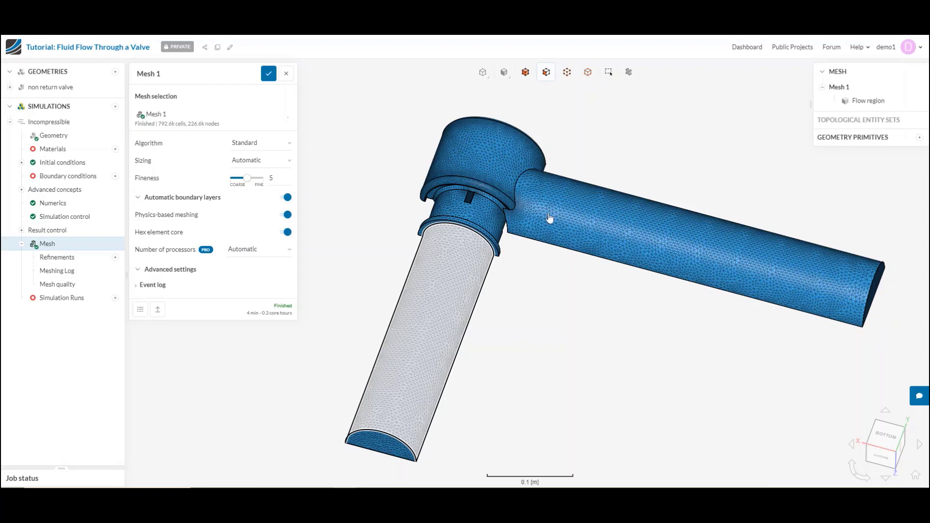
{"action": "scroll", "coordinate": [648, 224], "scroll_direction": "up", "scroll_amount": 4}
{"action": "scroll", "coordinate": [523, 300], "scroll_direction": "down", "scroll_amount": 4}
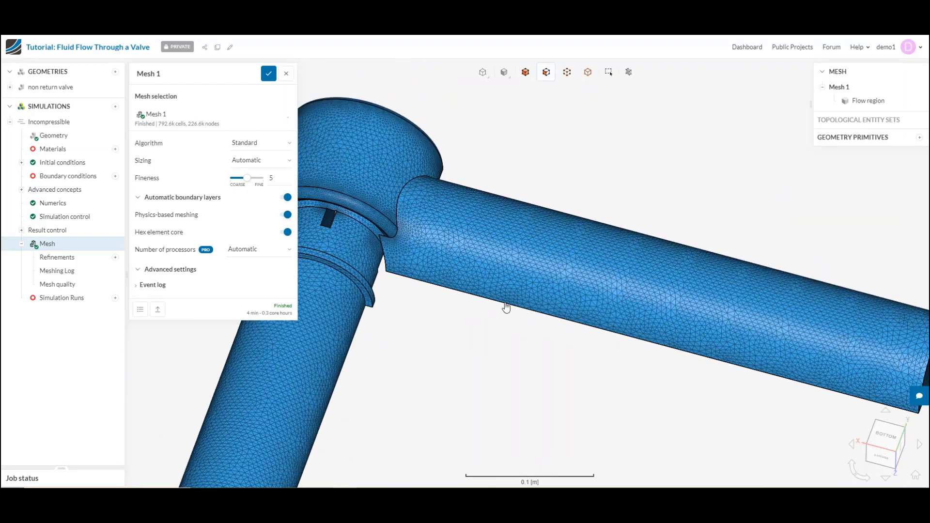
{"action": "left_click_drag", "start_coordinate": [461, 278], "coordinate": [584, 260]}
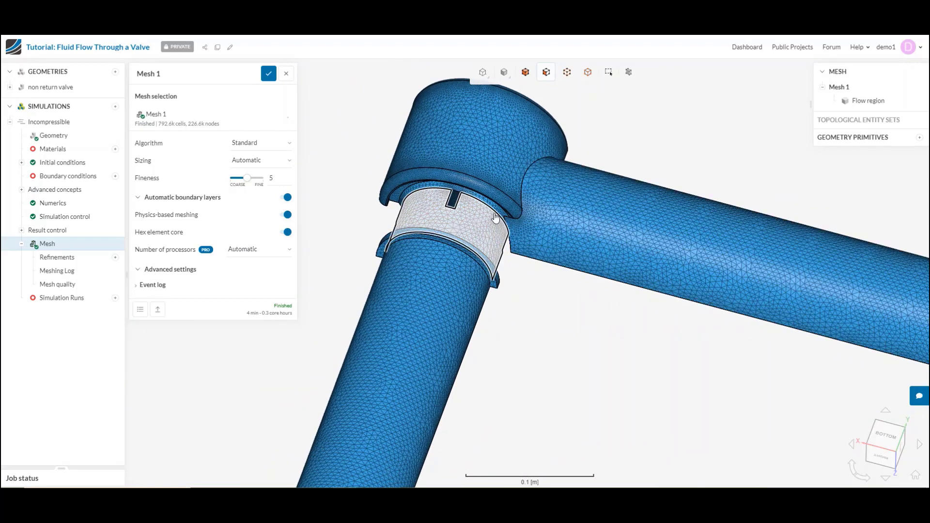
{"action": "left_click_drag", "start_coordinate": [444, 199], "coordinate": [438, 168]}
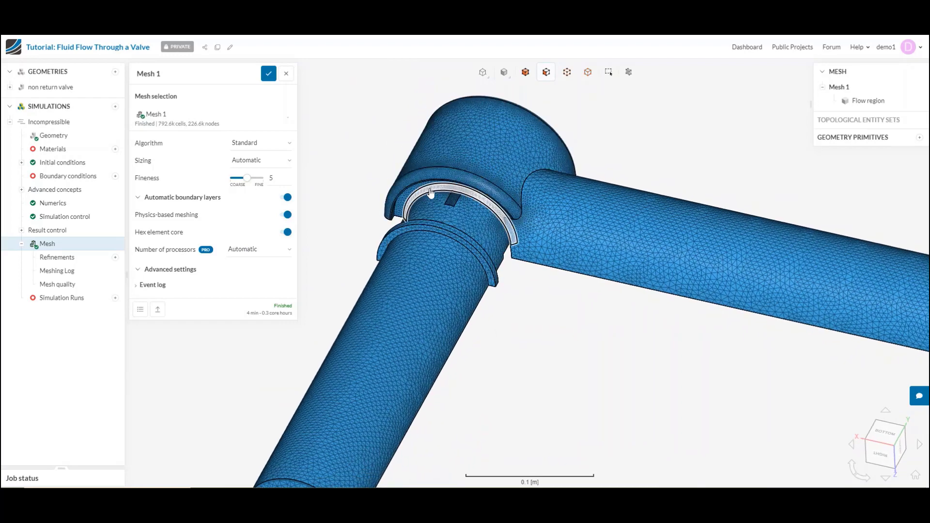
{"action": "scroll", "coordinate": [431, 197], "scroll_direction": "up", "scroll_amount": 4}
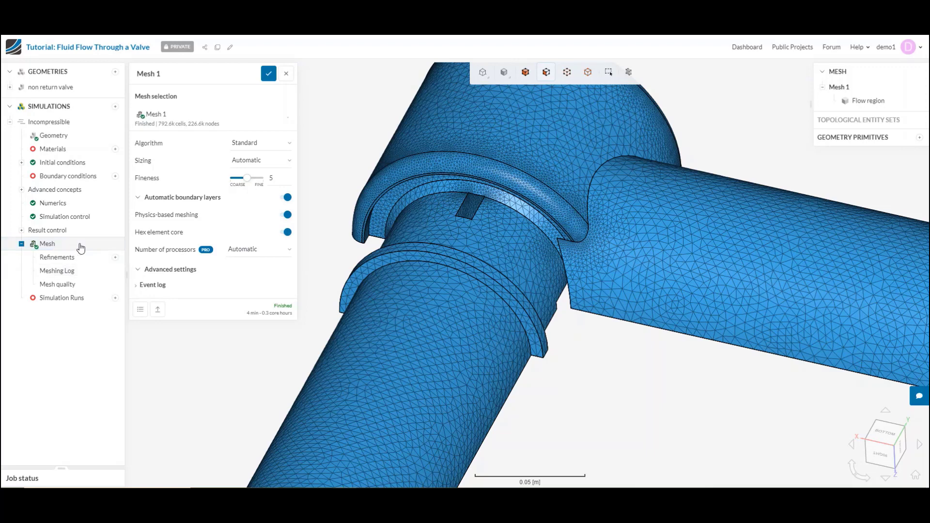
Open the simulation's mesh settings and keep Mesh 1 selected
{"action": "left_click", "coordinate": [60, 247]}
{"action": "scroll", "coordinate": [485, 189], "scroll_direction": "up", "scroll_amount": 5}
{"action": "scroll", "coordinate": [493, 203], "scroll_direction": "down", "scroll_amount": 5}
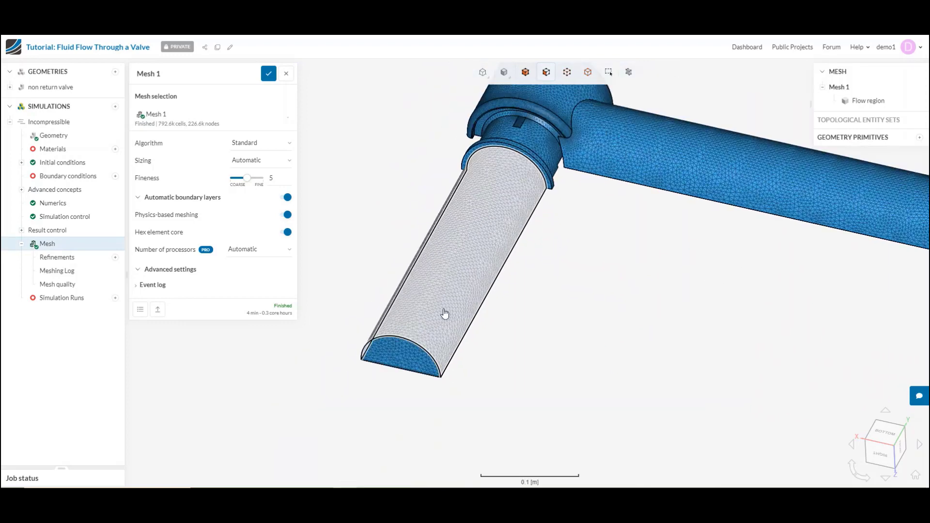
{"action": "left_click_drag", "start_coordinate": [442, 314], "coordinate": [431, 290]}
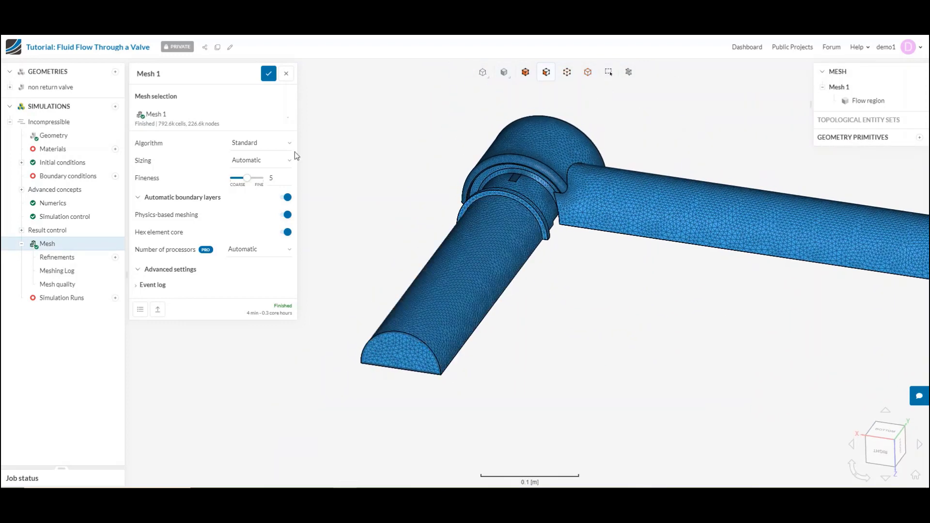
{"action": "left_click", "coordinate": [250, 121]}
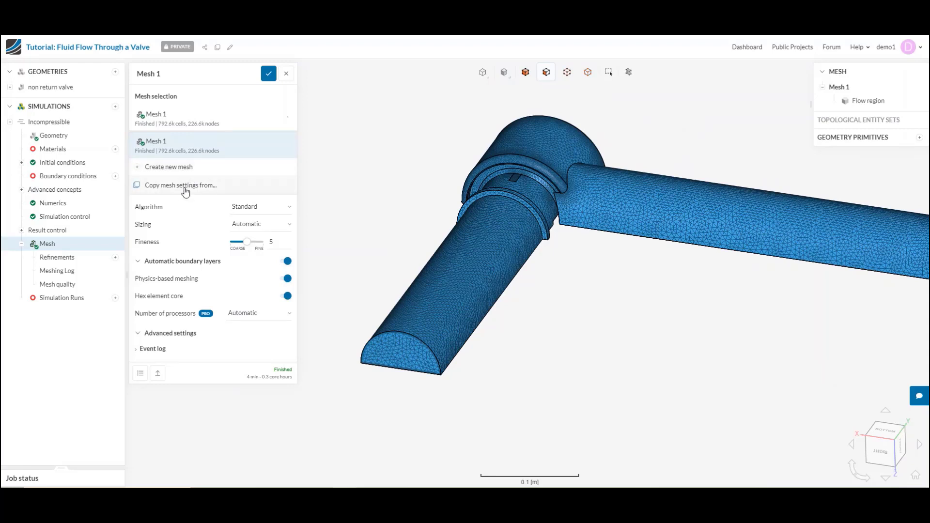
{"action": "left_click", "coordinate": [468, 227]}
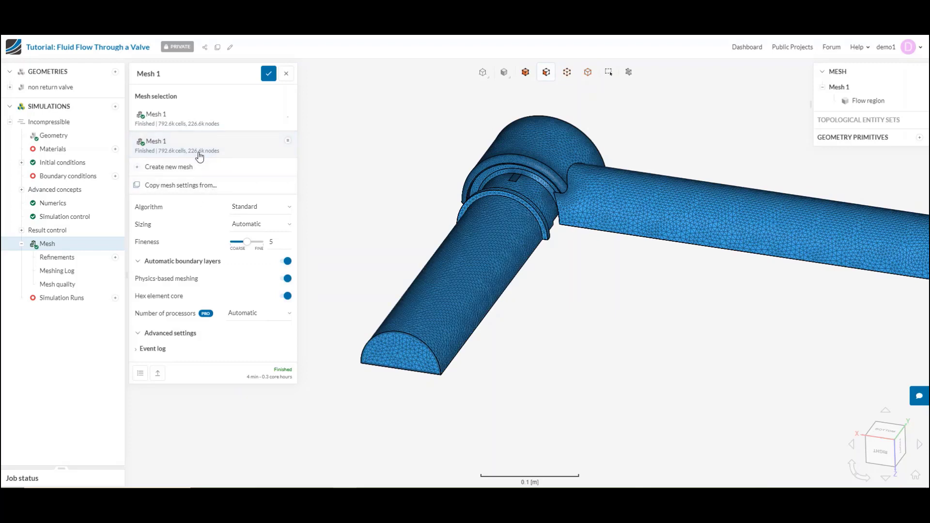
{"action": "scroll", "coordinate": [457, 201], "scroll_direction": "up", "scroll_amount": 3}
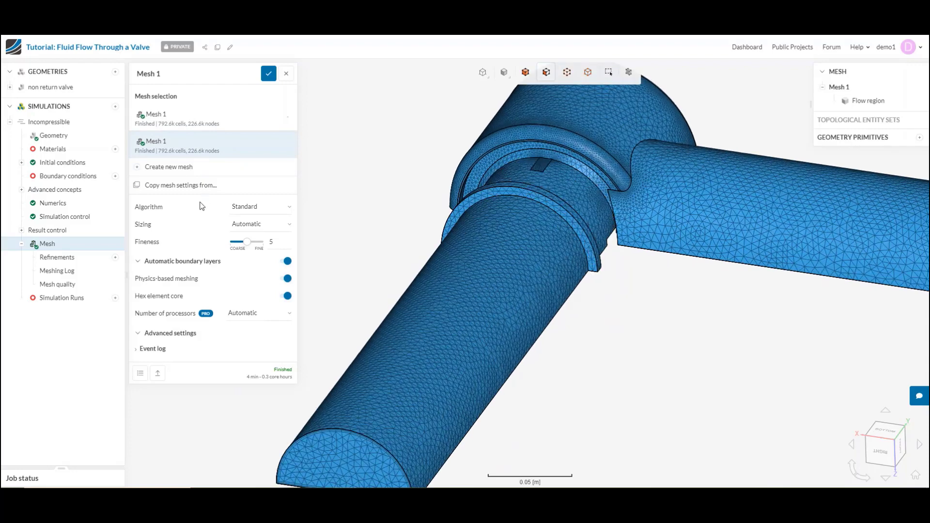
{"action": "left_click", "coordinate": [206, 126]}
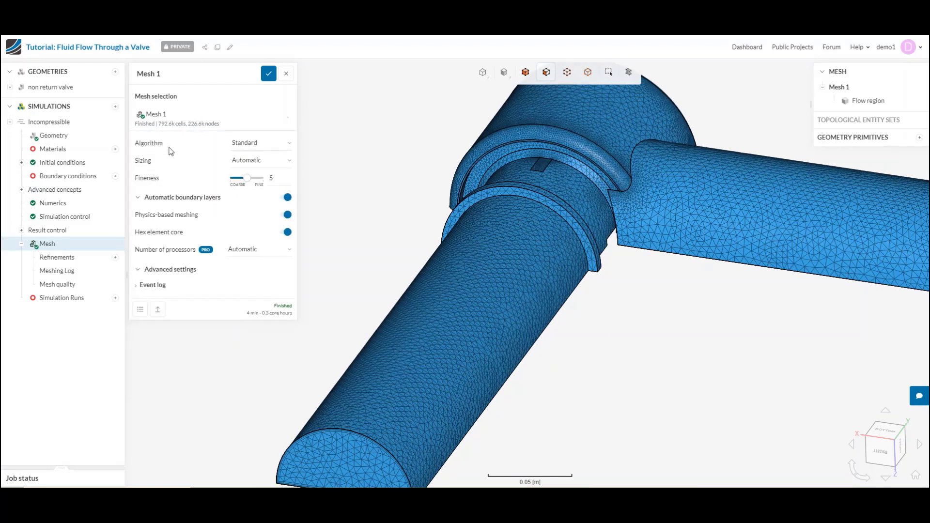
Keep the Standard meshing algorithm for Mesh 1
{"action": "left_click", "coordinate": [246, 144]}
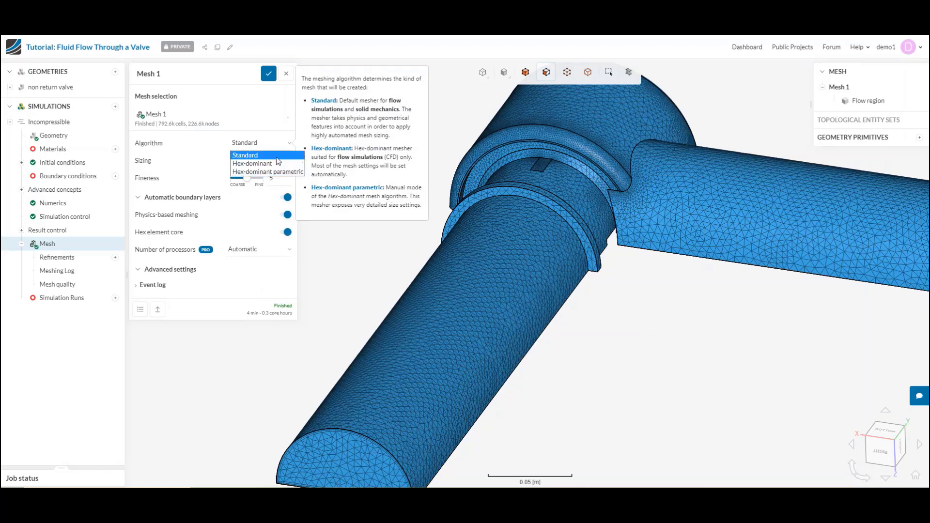
{"action": "left_click", "coordinate": [277, 155]}
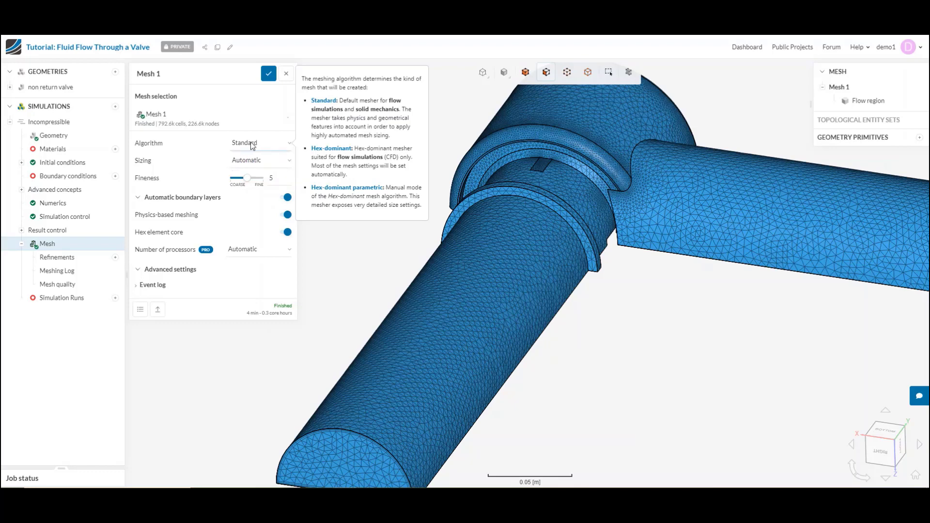
{"action": "right_click_drag", "start_coordinate": [412, 271], "coordinate": [454, 285]}
{"action": "scroll", "coordinate": [399, 286], "scroll_direction": "down", "scroll_amount": 2}
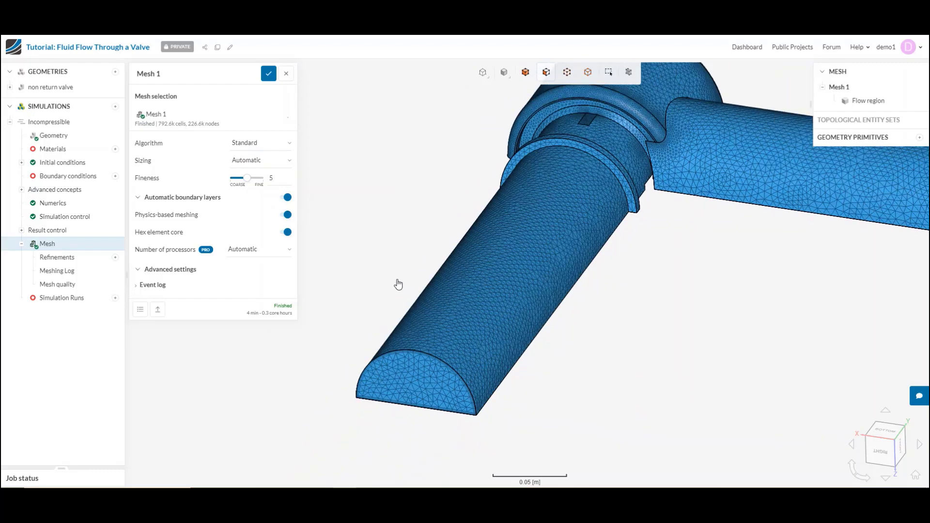
{"action": "scroll", "coordinate": [457, 330], "scroll_direction": "up", "scroll_amount": 3}
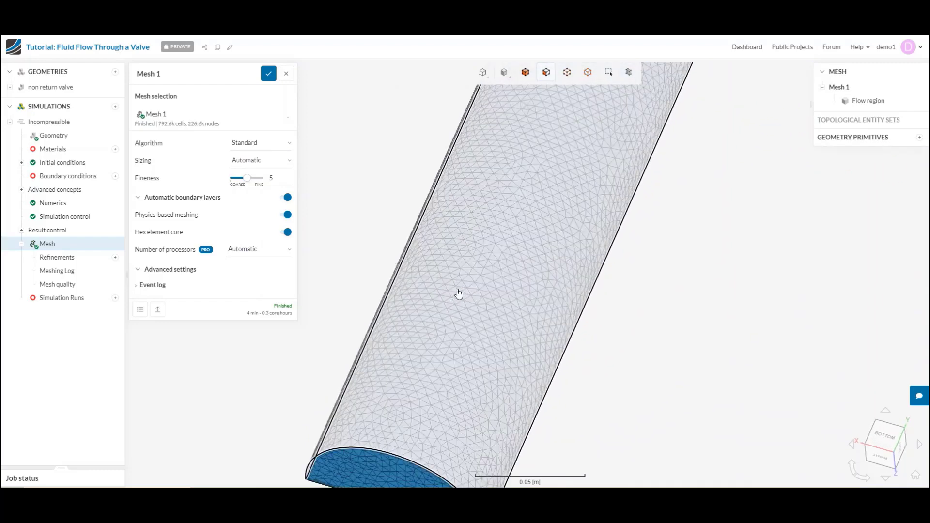
{"action": "scroll", "coordinate": [460, 289], "scroll_direction": "up", "scroll_amount": 3}
{"action": "scroll", "coordinate": [465, 285], "scroll_direction": "up", "scroll_amount": 2}
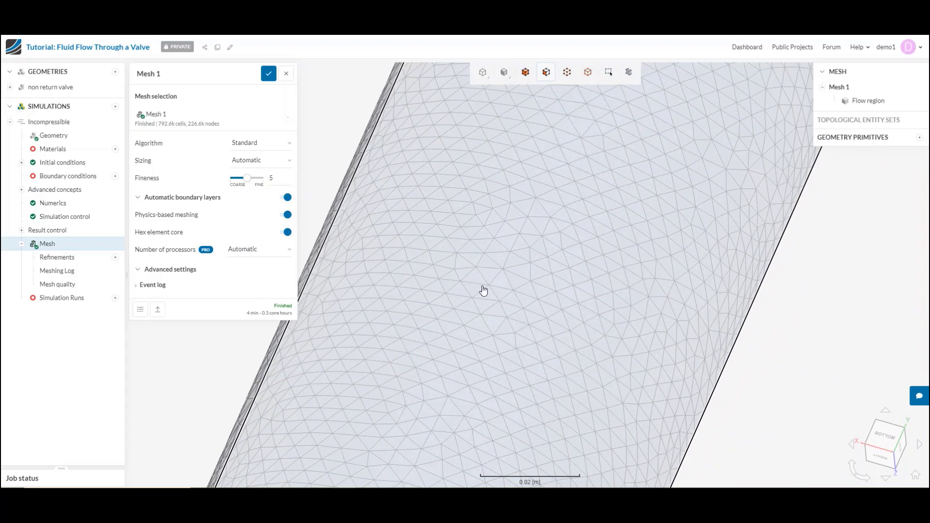
{"action": "scroll", "coordinate": [483, 289], "scroll_direction": "down", "scroll_amount": 5}
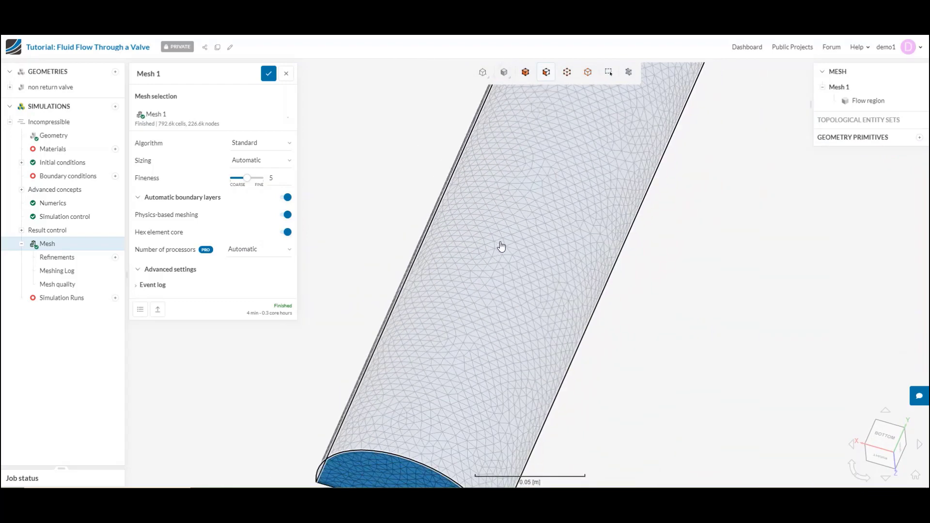
{"action": "scroll", "coordinate": [461, 300], "scroll_direction": "up", "scroll_amount": 2}
{"action": "left_click_drag", "start_coordinate": [460, 300], "coordinate": [558, 221]}
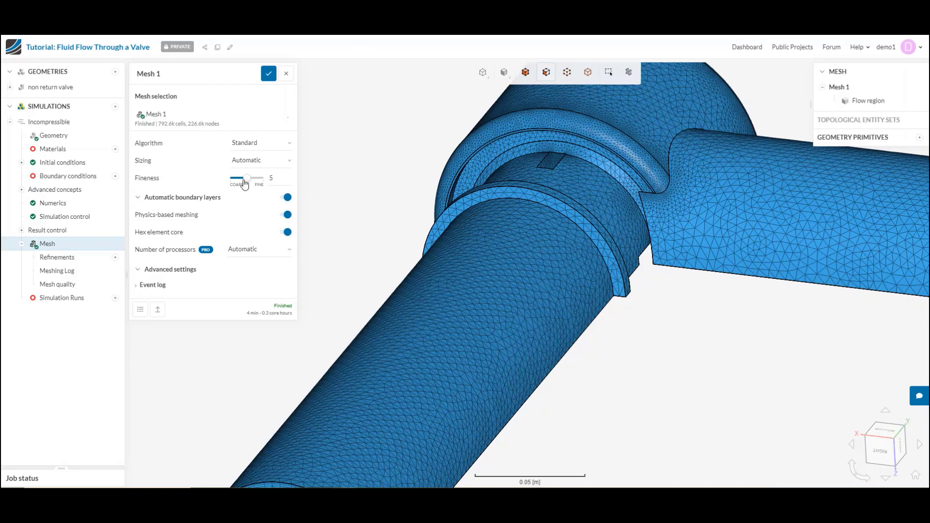
Set the mesh fineness to 5
{"action": "left_click_drag", "start_coordinate": [245, 179], "coordinate": [238, 178]}
{"action": "left_click_drag", "start_coordinate": [239, 211], "coordinate": [260, 217]}
{"action": "double_click", "coordinate": [278, 219]}
{"action": "type", "text": "5"}
Try Manual mesh sizing, then return mesh sizing to Automatic
{"action": "left_click", "coordinate": [236, 161]}
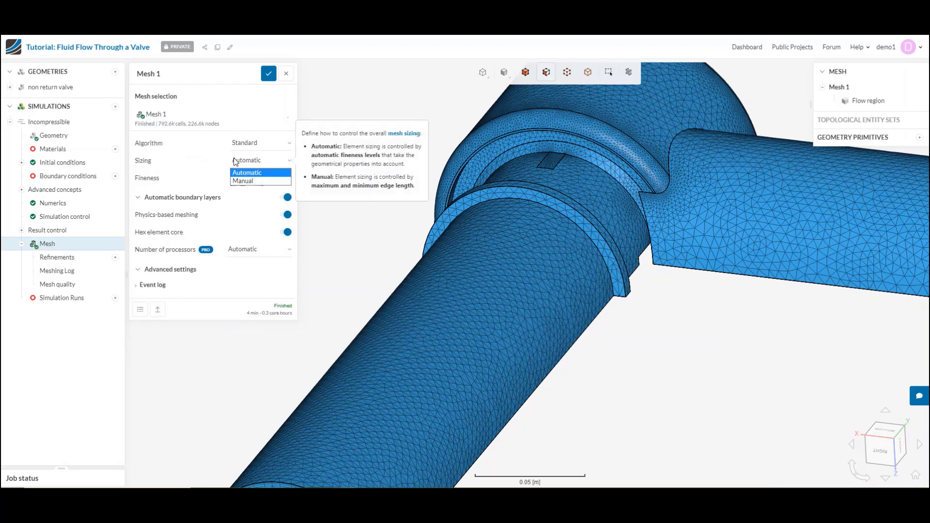
{"action": "left_click", "coordinate": [248, 182]}
{"action": "double_click", "coordinate": [266, 219]}
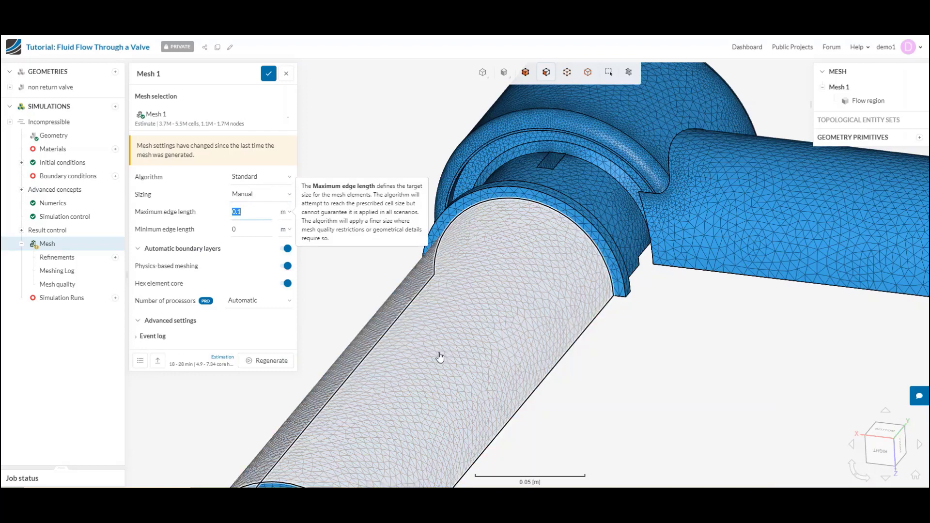
{"action": "scroll", "coordinate": [484, 349], "scroll_direction": "up", "scroll_amount": 5}
{"action": "left_click_drag", "start_coordinate": [582, 174], "coordinate": [407, 345]}
{"action": "scroll", "coordinate": [502, 253], "scroll_direction": "up", "scroll_amount": 5}
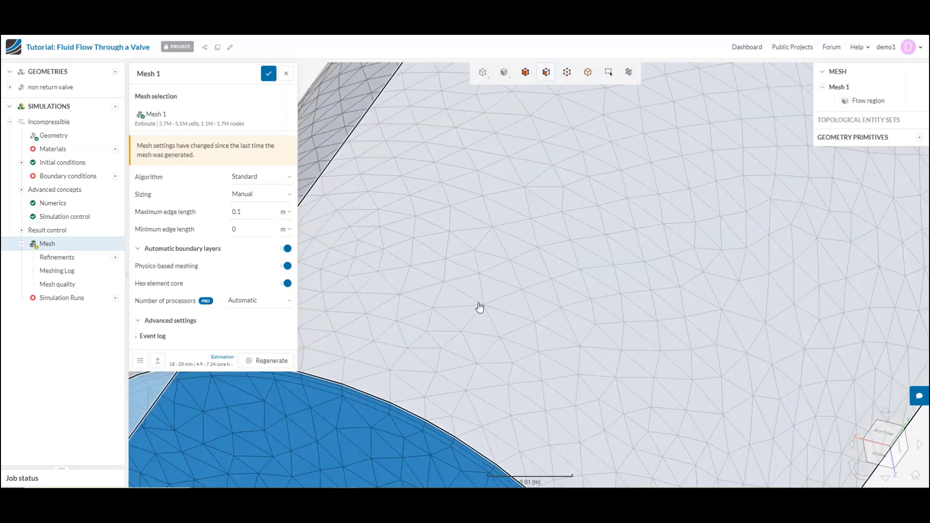
{"action": "scroll", "coordinate": [478, 306], "scroll_direction": "down", "scroll_amount": 5}
{"action": "scroll", "coordinate": [478, 307], "scroll_direction": "down", "scroll_amount": 5}
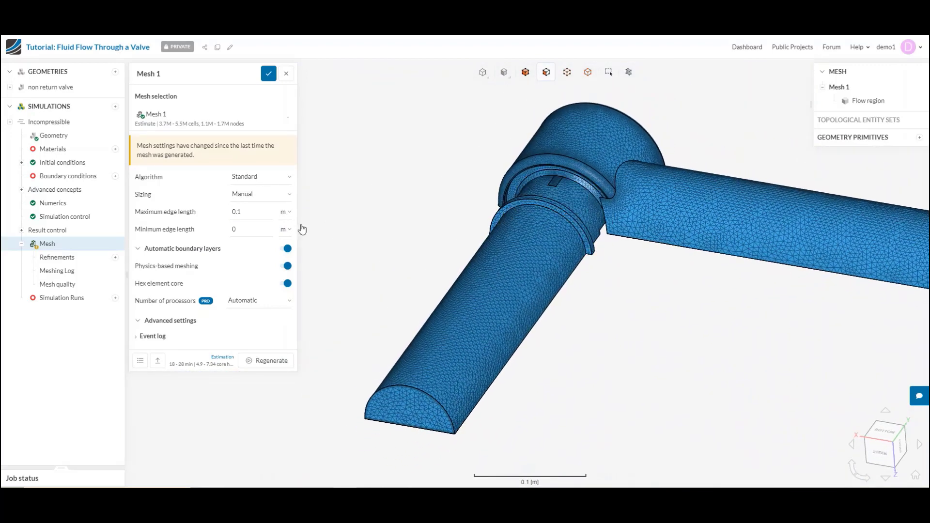
{"action": "left_click", "coordinate": [274, 195]}
{"action": "left_click", "coordinate": [262, 206]}
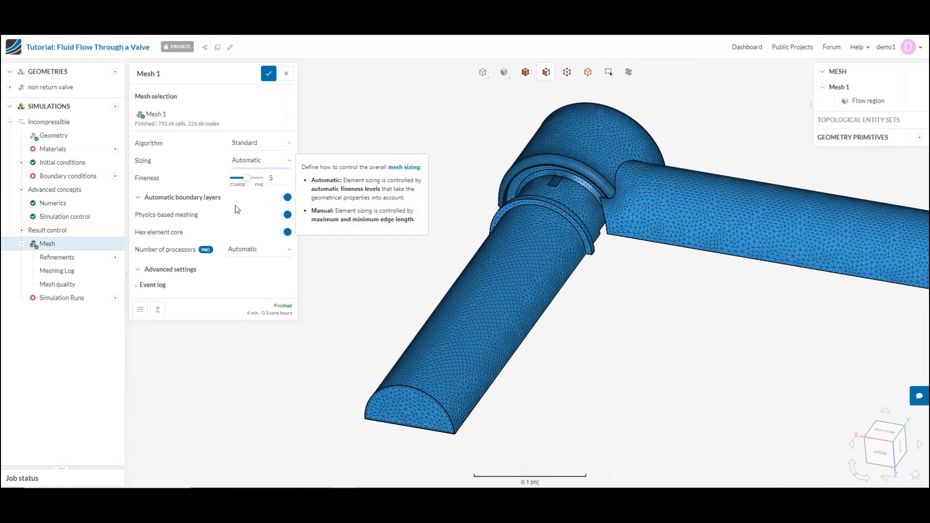
Expand the automatic boundary layer settings and inspect the pipe end face
{"action": "left_click", "coordinate": [211, 198]}
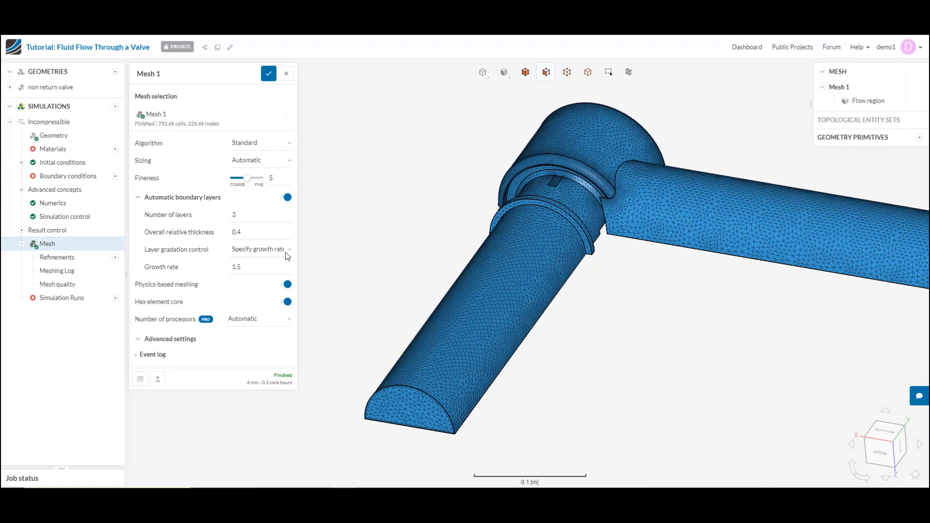
{"action": "scroll", "coordinate": [419, 402], "scroll_direction": "up", "scroll_amount": 5}
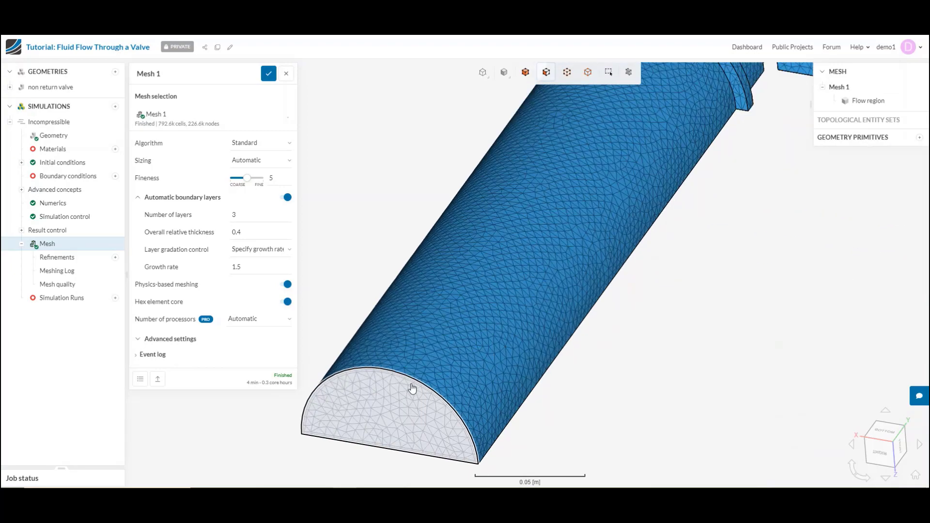
{"action": "scroll", "coordinate": [412, 388], "scroll_direction": "up", "scroll_amount": 8}
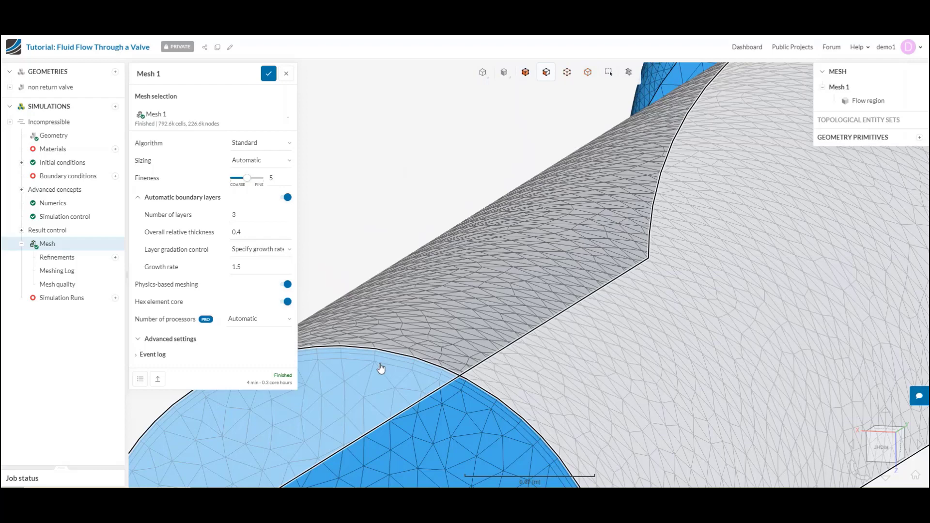
{"action": "left_click_drag", "start_coordinate": [380, 369], "coordinate": [482, 217]}
{"action": "scroll", "coordinate": [388, 257], "scroll_direction": "up", "scroll_amount": 8}
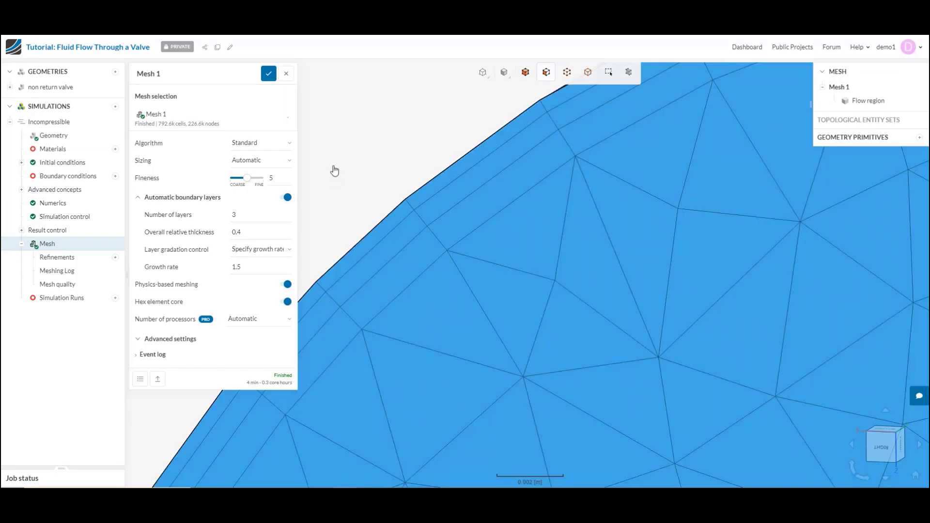
{"action": "scroll", "coordinate": [335, 177], "scroll_direction": "down", "scroll_amount": 5}
{"action": "scroll", "coordinate": [332, 194], "scroll_direction": "down", "scroll_amount": 2}
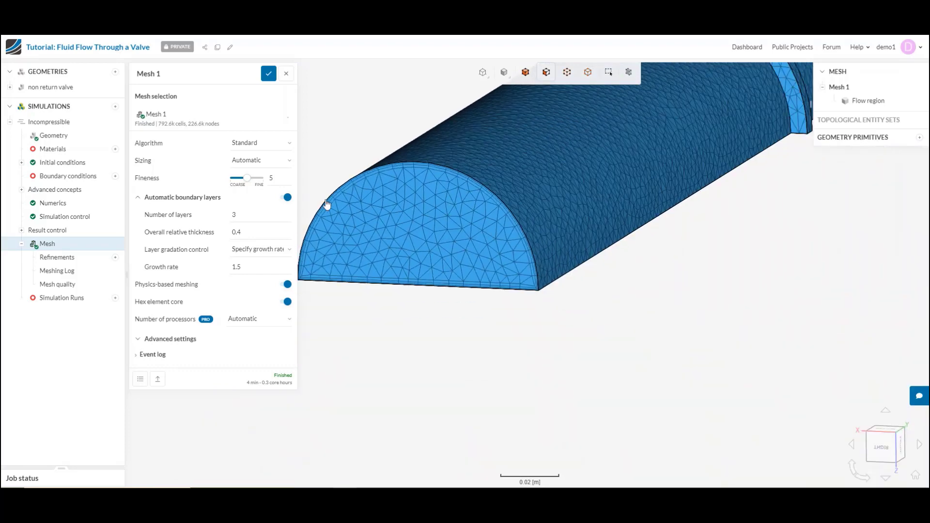
Review the boundary layer count, overall relative thickness and growth rate values
{"action": "double_click", "coordinate": [271, 217]}
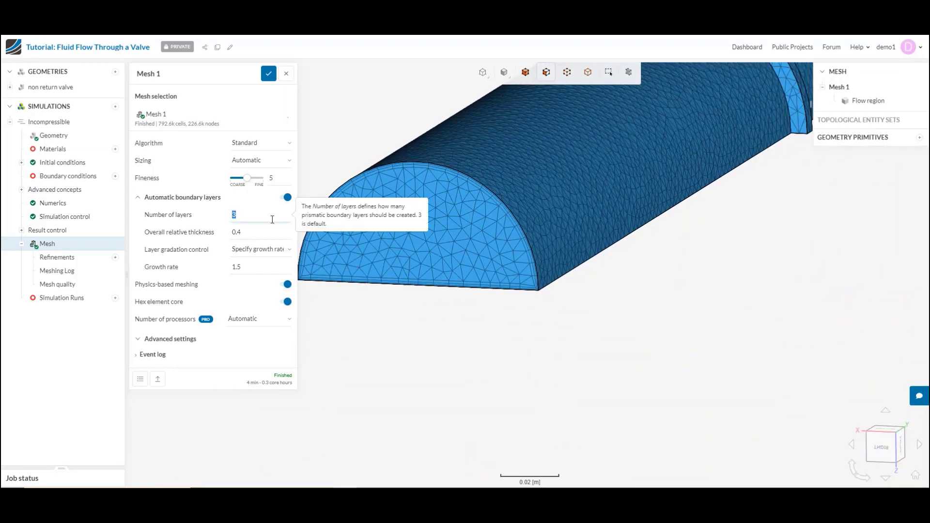
{"action": "double_click", "coordinate": [269, 228]}
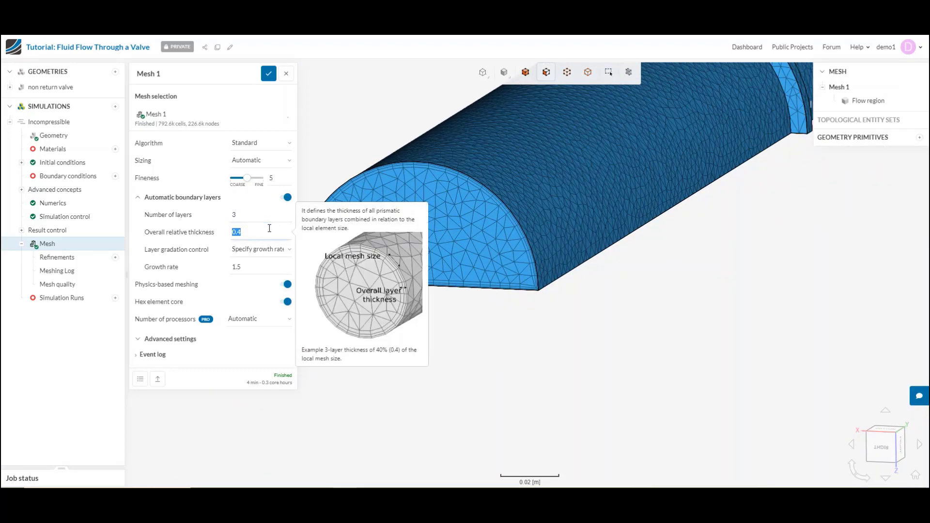
{"action": "scroll", "coordinate": [357, 188], "scroll_direction": "up", "scroll_amount": 5}
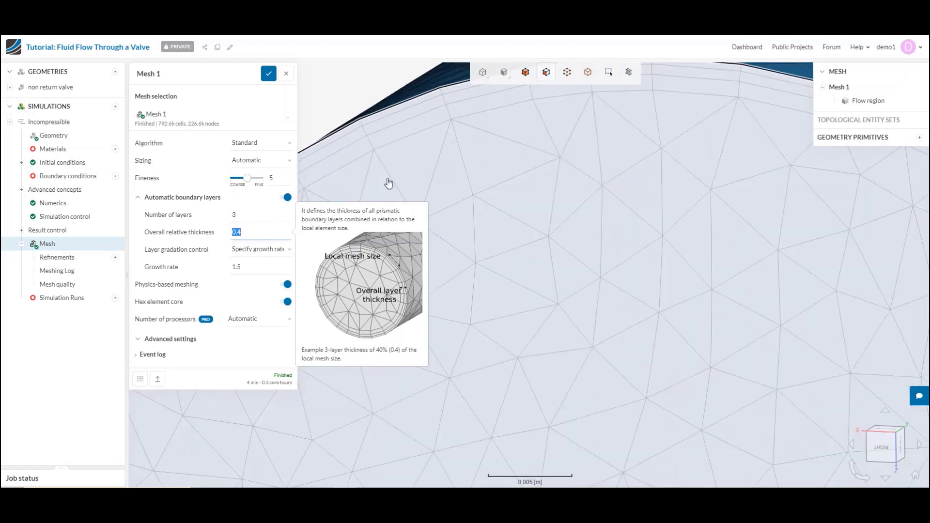
{"action": "scroll", "coordinate": [535, 151], "scroll_direction": "up", "scroll_amount": 3}
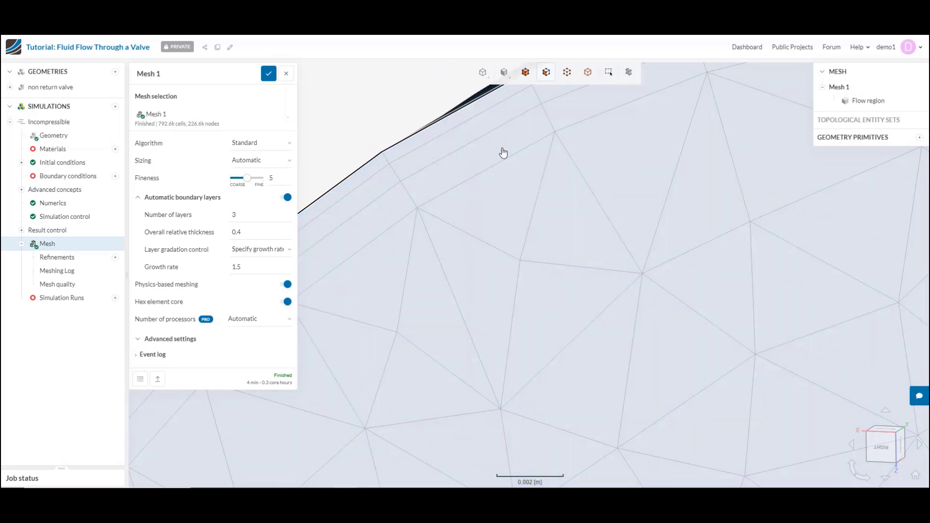
{"action": "right_click_drag", "start_coordinate": [500, 150], "coordinate": [452, 204]}
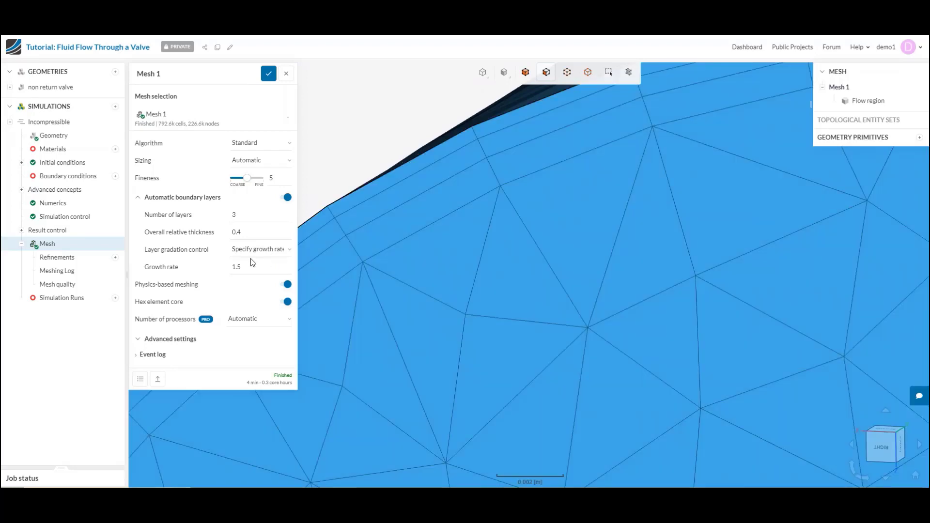
{"action": "double_click", "coordinate": [236, 267]}
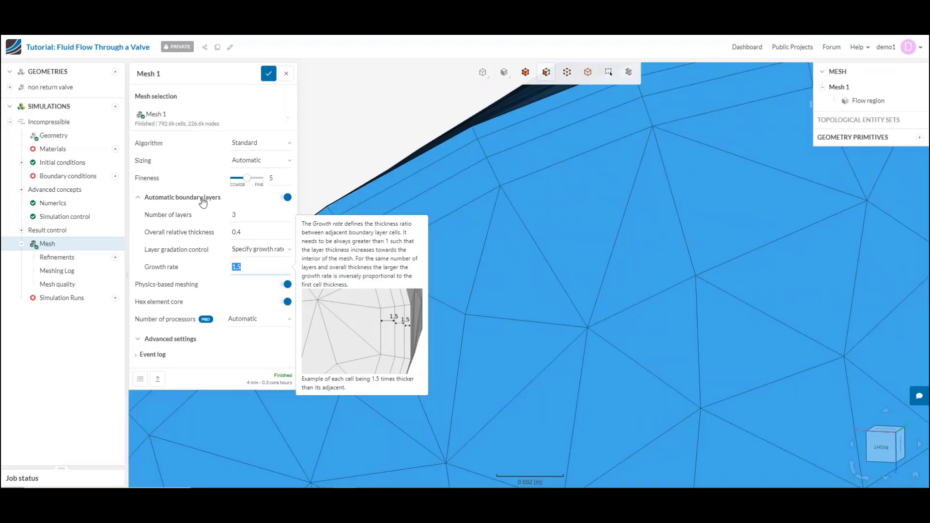
Collapse the automatic boundary layer details, leaving the feature enabled
{"action": "left_click", "coordinate": [203, 199]}
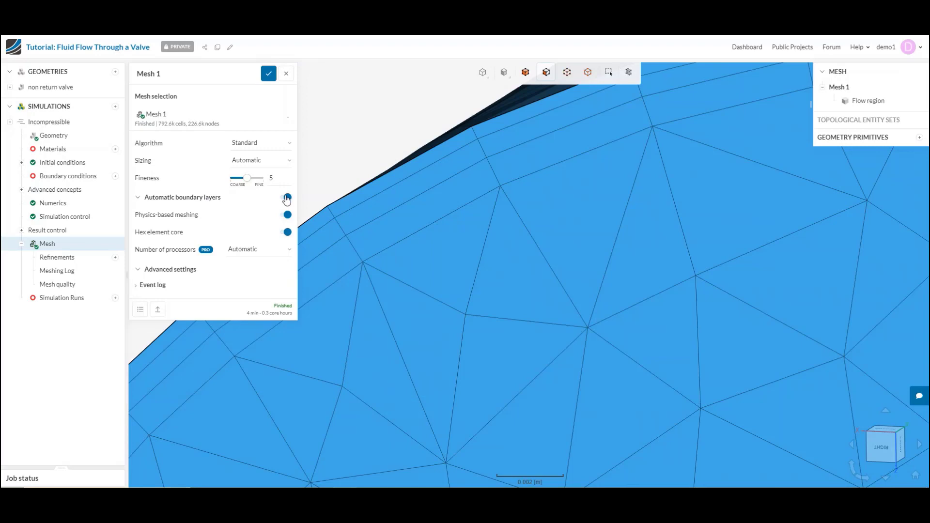
{"action": "scroll", "coordinate": [585, 210], "scroll_direction": "down", "scroll_amount": 5}
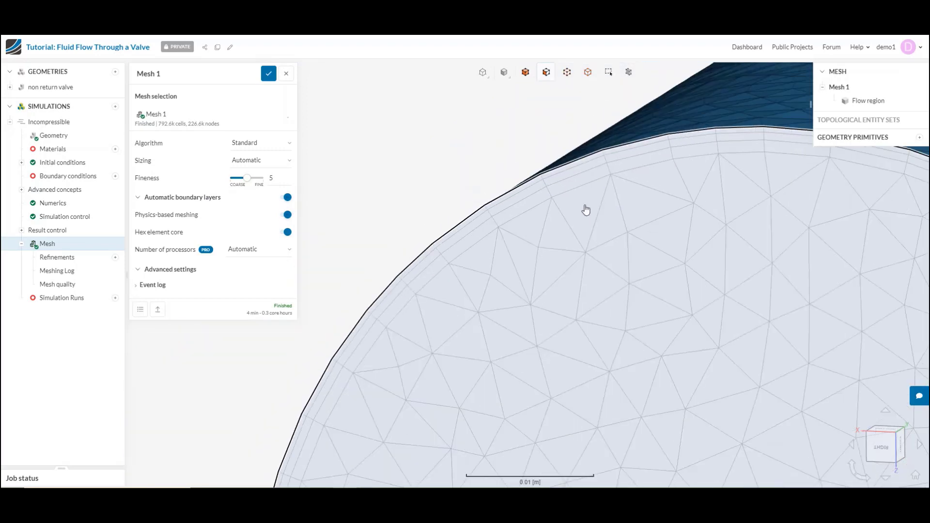
{"action": "scroll", "coordinate": [585, 210], "scroll_direction": "down", "scroll_amount": 3}
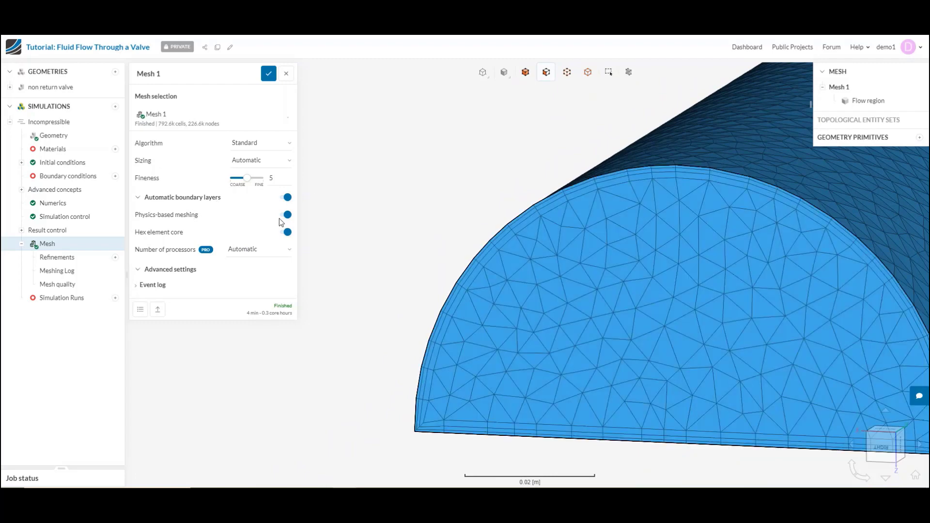
{"action": "mouse_move", "coordinate": [286, 218]}
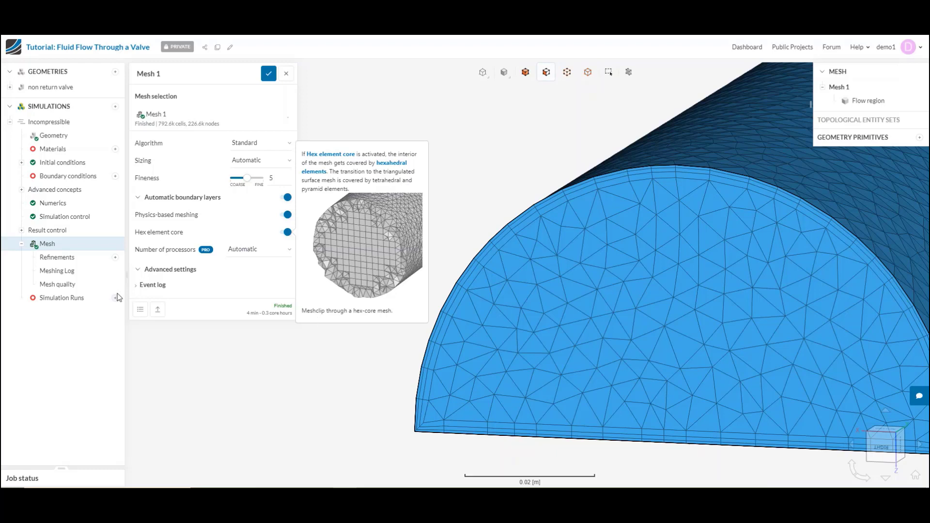
{"action": "left_click", "coordinate": [147, 199]}
{"action": "left_click", "coordinate": [147, 200]}
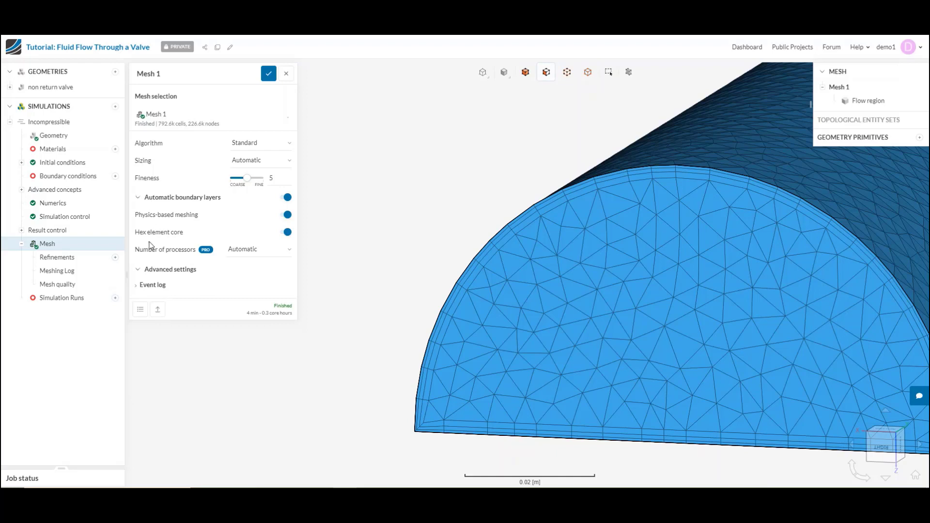
{"action": "left_click", "coordinate": [148, 273]}
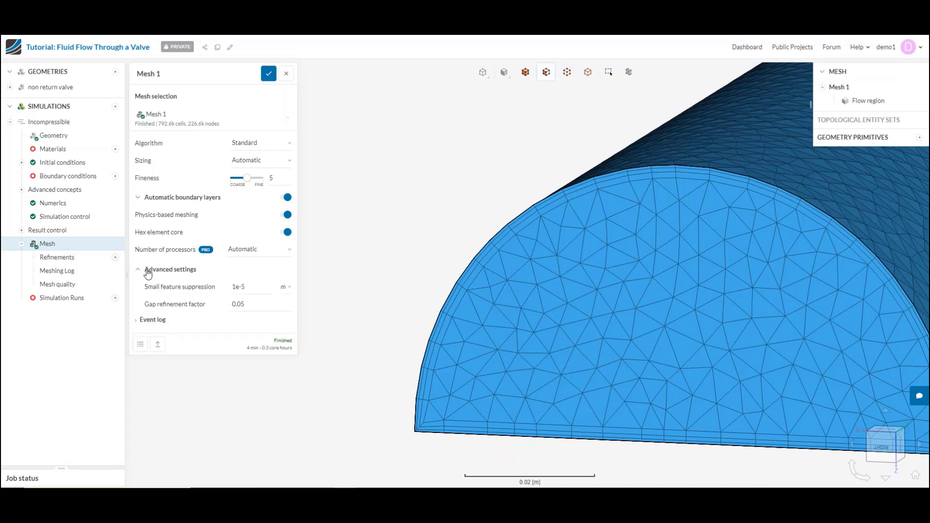
{"action": "double_click", "coordinate": [254, 290]}
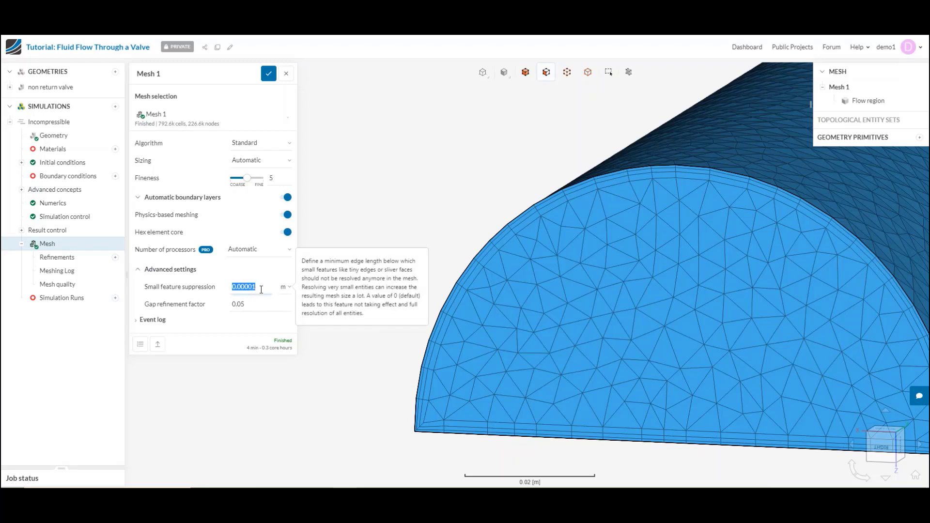
{"action": "left_click", "coordinate": [261, 289]}
{"action": "scroll", "coordinate": [565, 316], "scroll_direction": "down", "scroll_amount": 5}
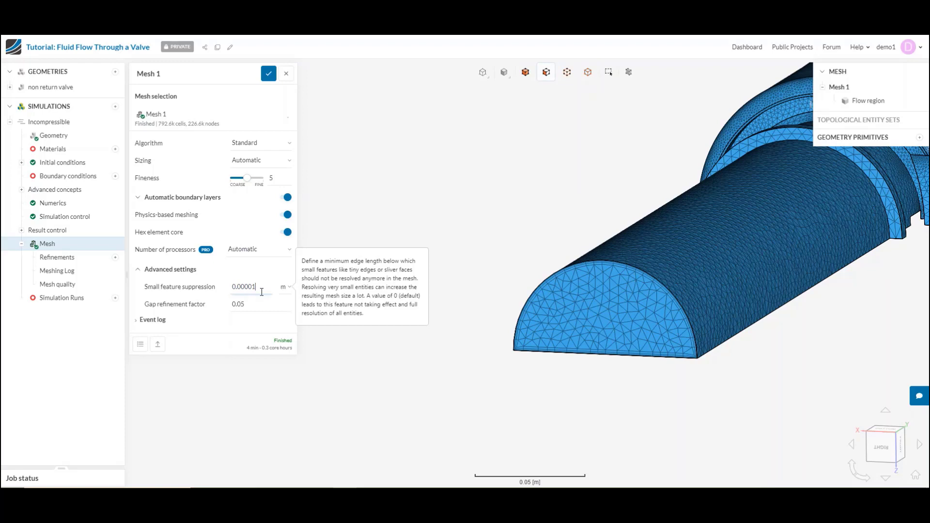
{"action": "left_click", "coordinate": [270, 303]}
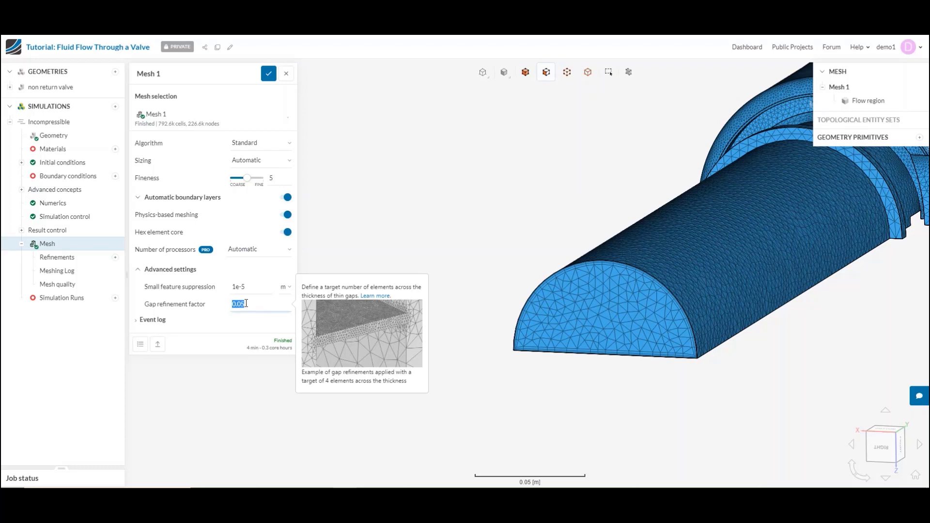
{"action": "left_click", "coordinate": [185, 272]}
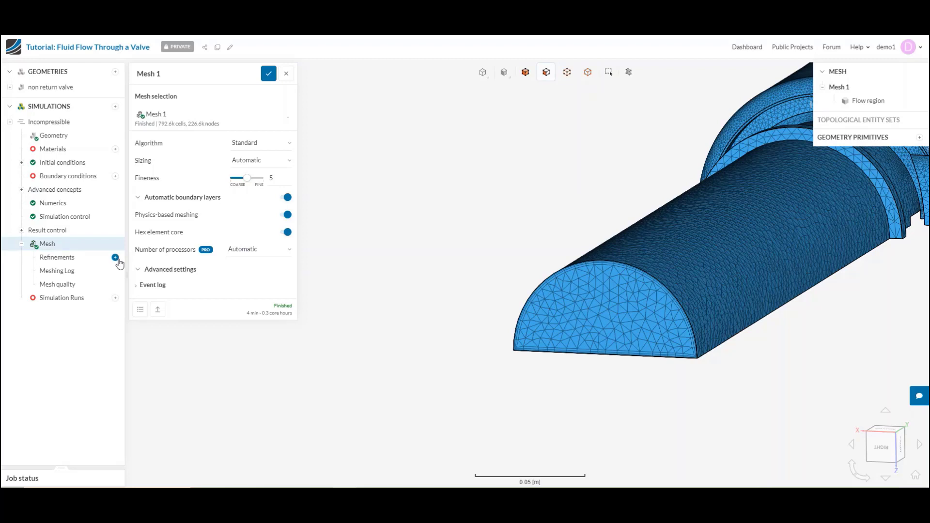
Show the refinement types available under Mesh 1's Refinements
{"action": "left_click", "coordinate": [117, 259]}
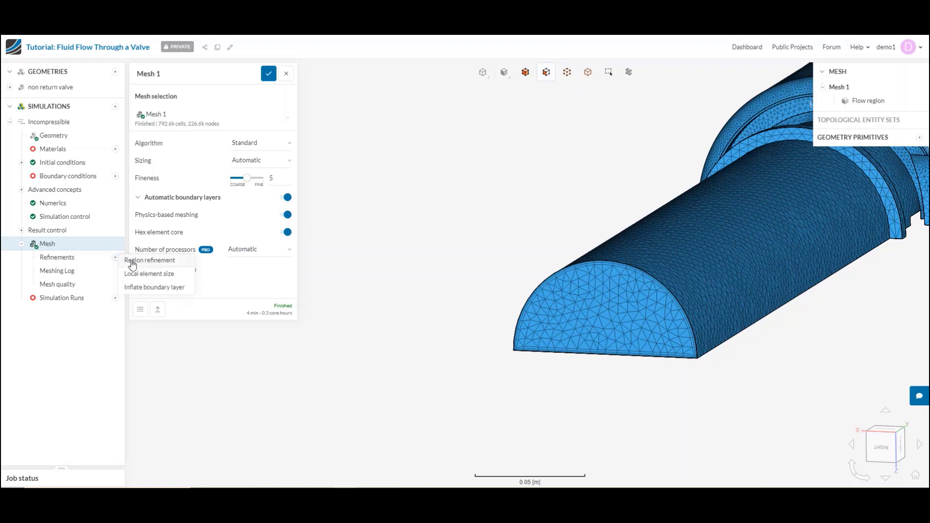
Add a region refinement on the Flow region with 0.01 m maximum edge length
{"action": "left_click", "coordinate": [131, 262]}
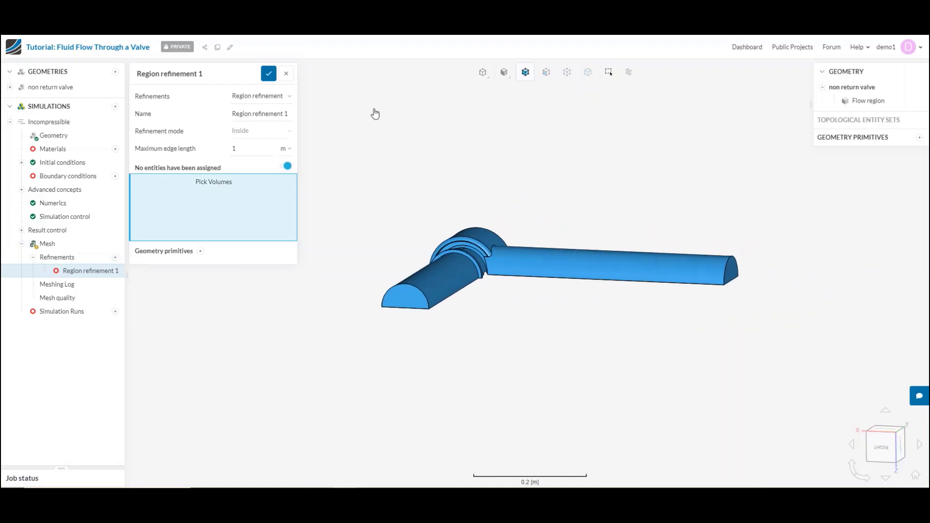
{"action": "scroll", "coordinate": [515, 252], "scroll_direction": "up", "scroll_amount": 3}
{"action": "left_click_drag", "start_coordinate": [471, 266], "coordinate": [469, 288]}
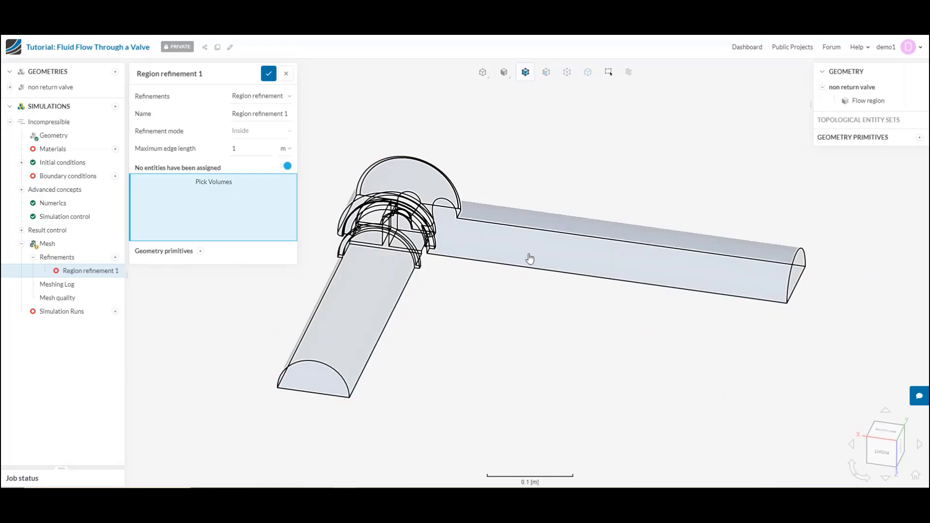
{"action": "left_click", "coordinate": [529, 259]}
{"action": "double_click", "coordinate": [248, 152]}
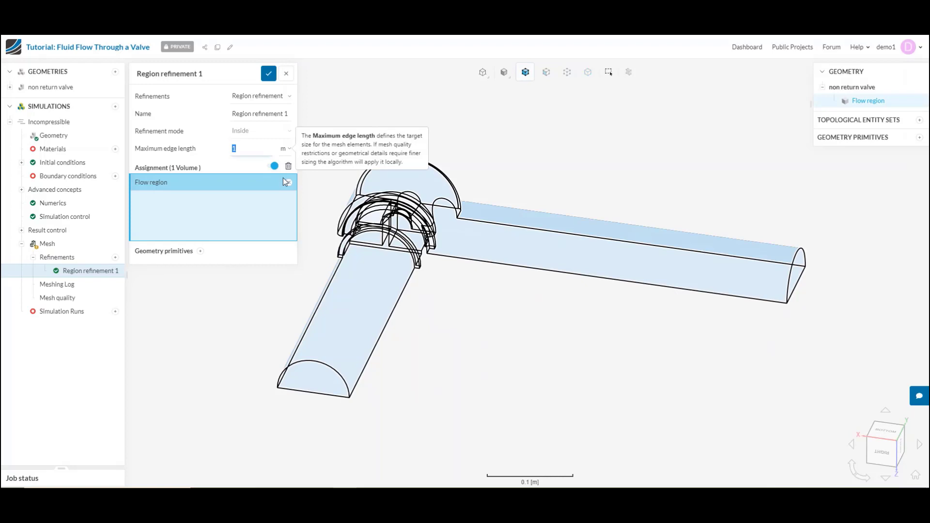
{"action": "type", "text": "0.01"}
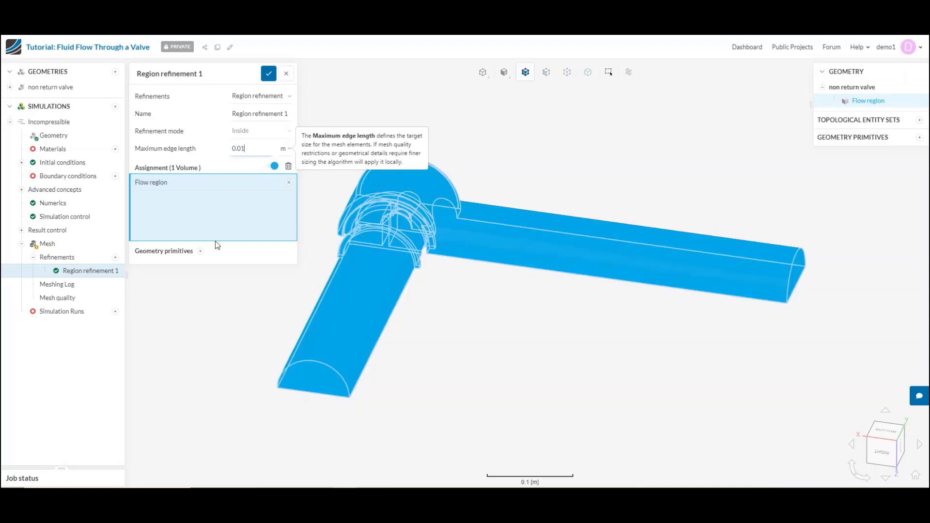
{"action": "left_click", "coordinate": [201, 251]}
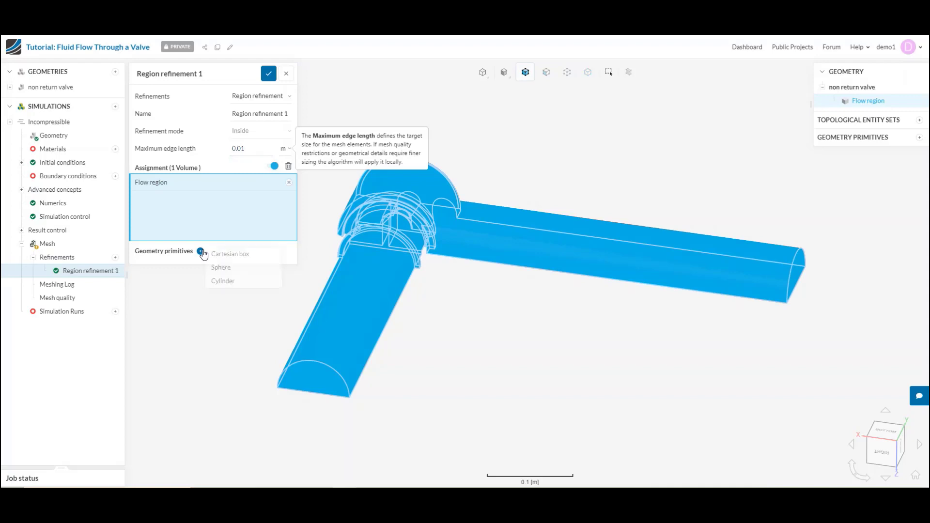
Create a sphere primitive with a 0.1 m radius
{"action": "left_click", "coordinate": [229, 269]}
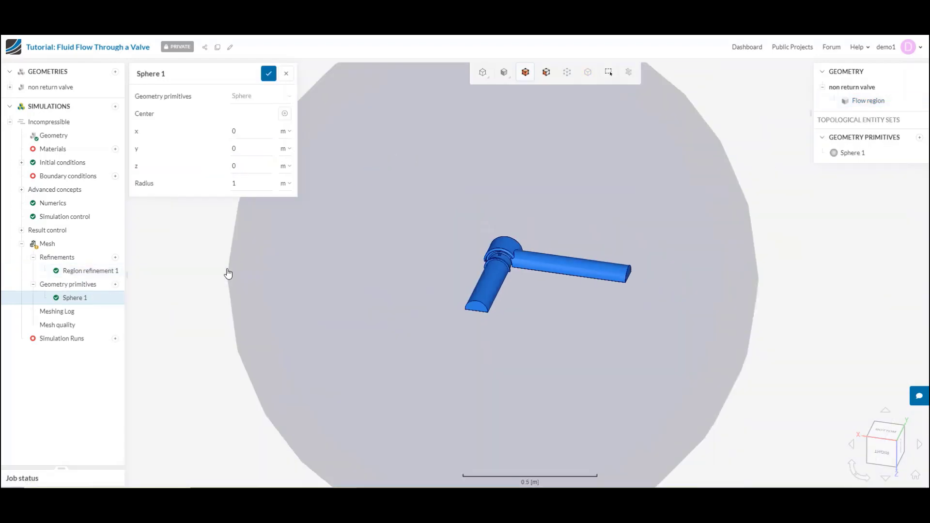
{"action": "scroll", "coordinate": [321, 242], "scroll_direction": "up", "scroll_amount": 5}
{"action": "double_click", "coordinate": [267, 188]}
{"action": "type", "text": "0.0"}
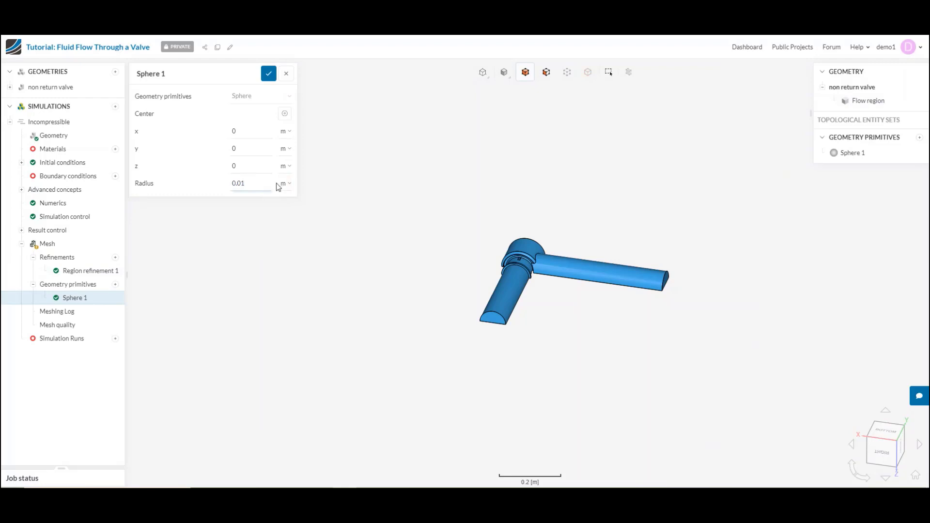
{"action": "key", "text": "BackSpace"}
{"action": "type", "text": "1"}
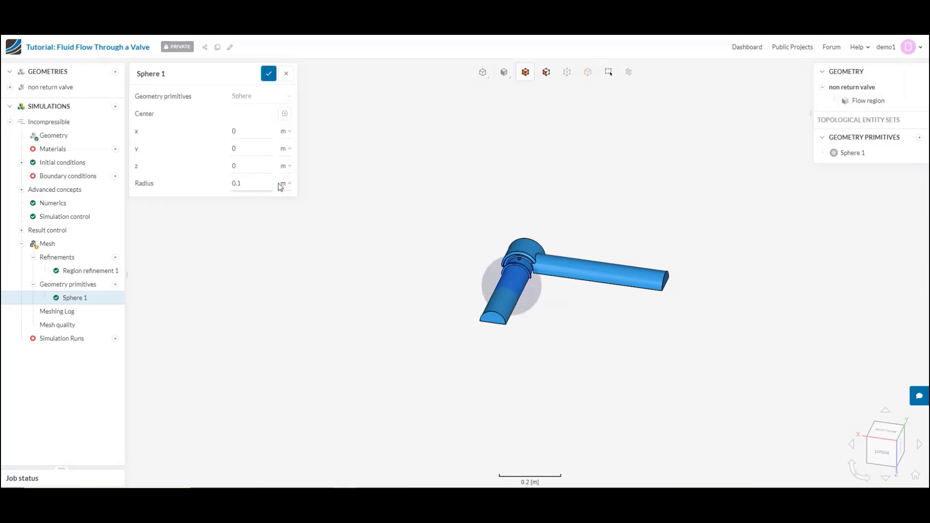
{"action": "left_click_drag", "start_coordinate": [556, 273], "coordinate": [500, 239]}
{"action": "scroll", "coordinate": [521, 289], "scroll_direction": "up", "scroll_amount": 5}
{"action": "right_click_drag", "start_coordinate": [430, 188], "coordinate": [411, 244]}
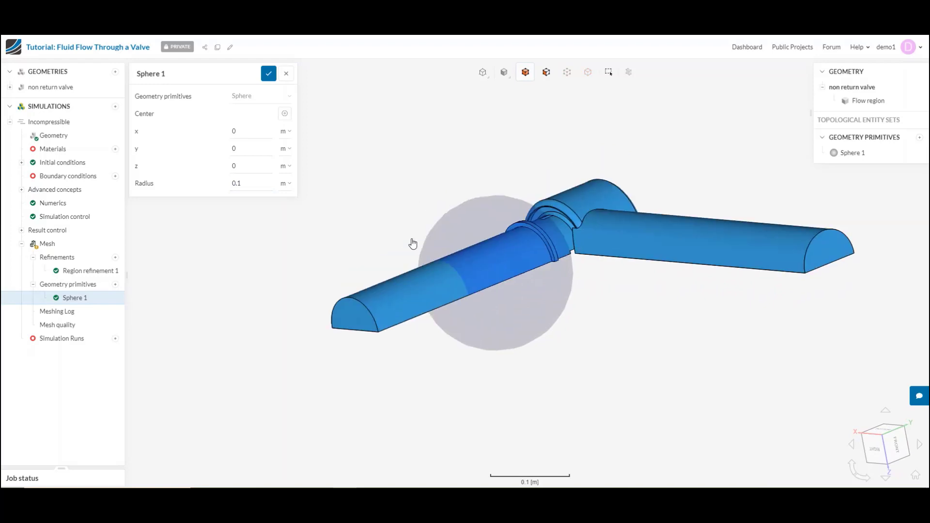
Centre Sphere 1 on the valve junction, remove Flow region from Region refinement 1, and save
{"action": "left_click", "coordinate": [285, 113]}
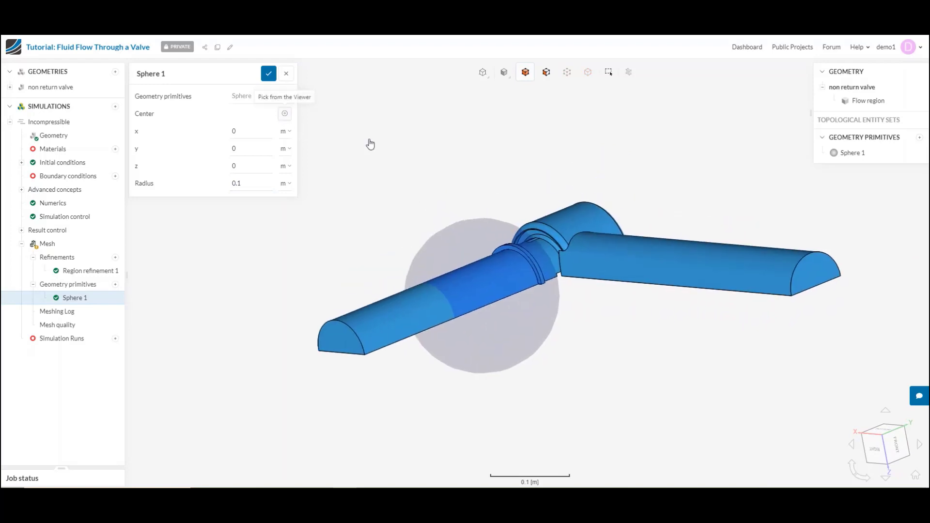
{"action": "left_click", "coordinate": [551, 245]}
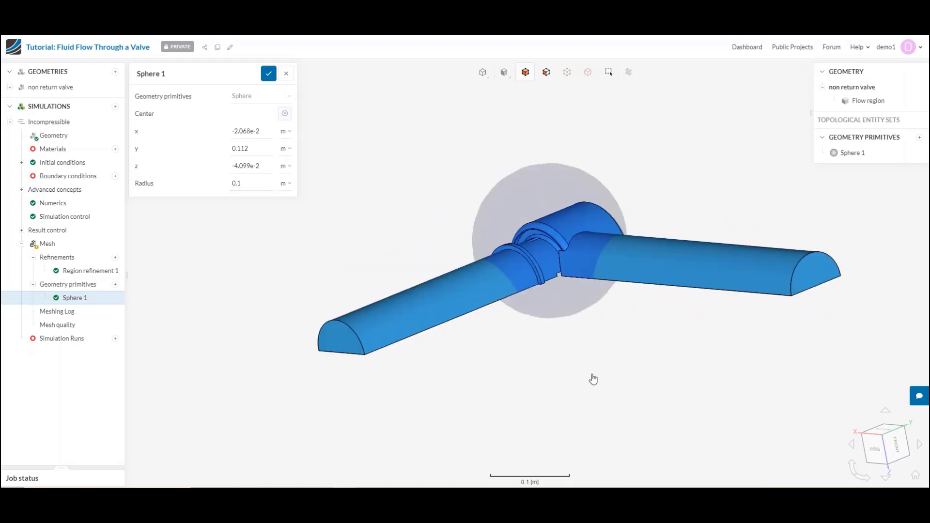
{"action": "left_click_drag", "start_coordinate": [592, 378], "coordinate": [625, 311]}
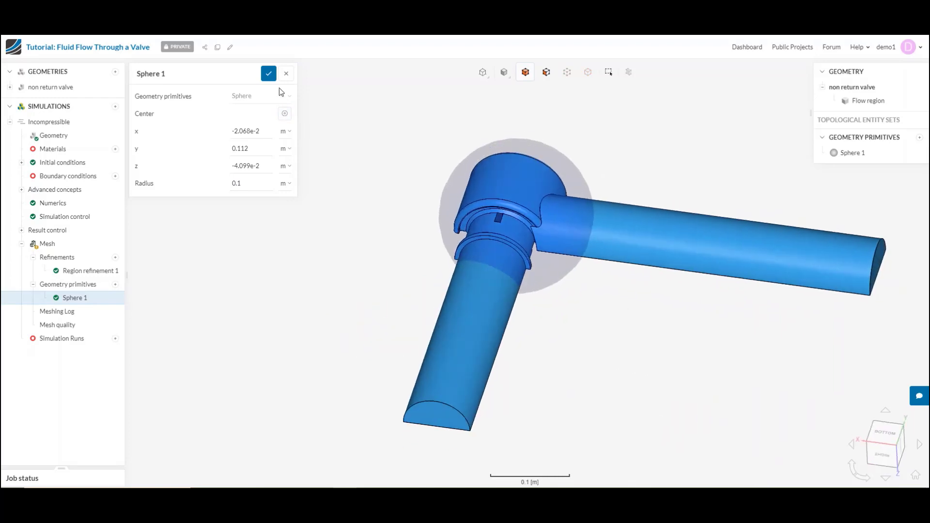
{"action": "left_click", "coordinate": [269, 74]}
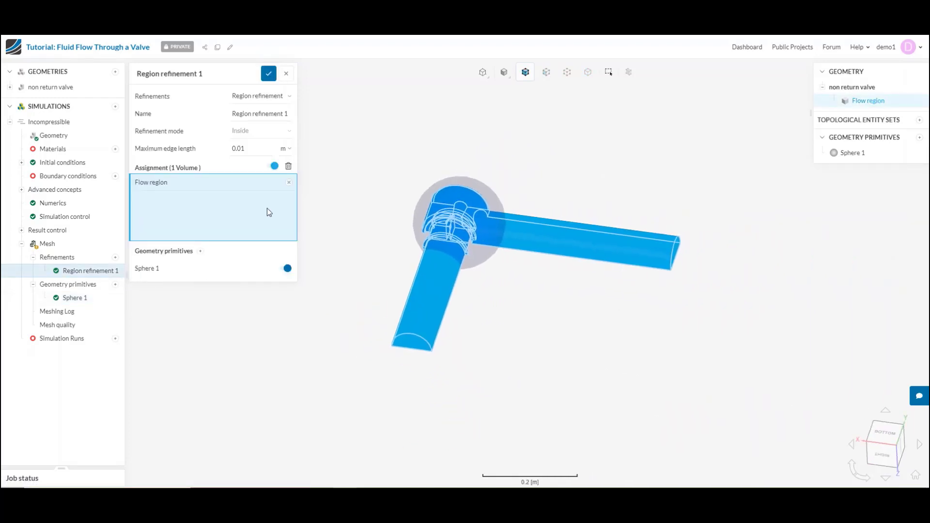
{"action": "left_click", "coordinate": [289, 182]}
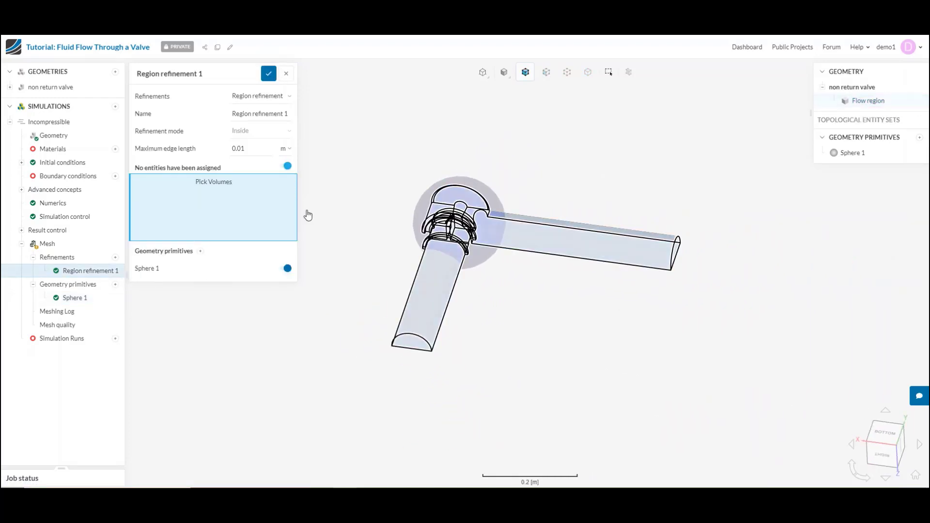
{"action": "double_click", "coordinate": [258, 152]}
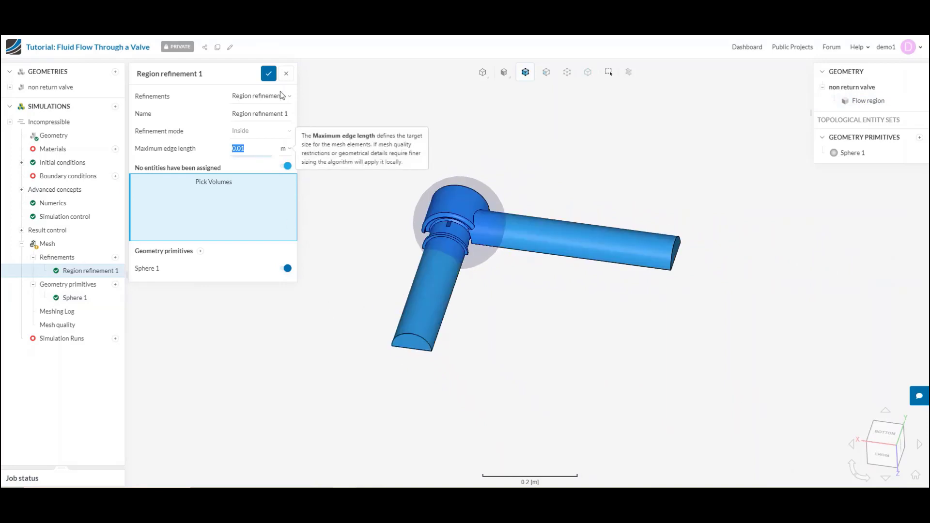
{"action": "left_click", "coordinate": [269, 73]}
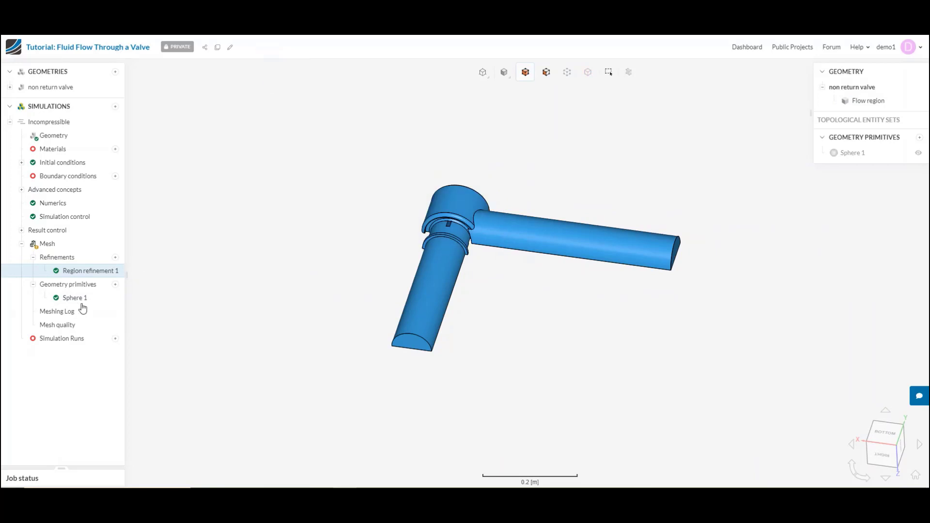
Add a Local element size refinement to Mesh 1
{"action": "left_click", "coordinate": [115, 257]}
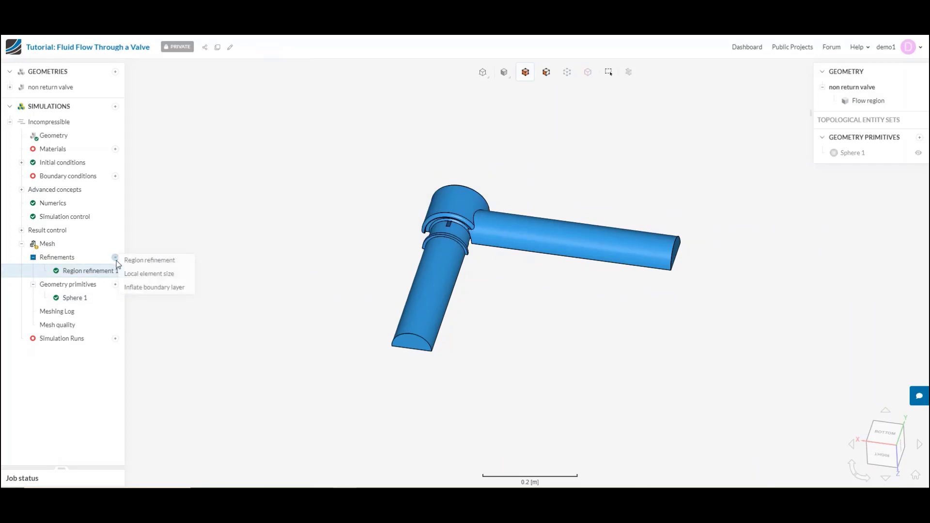
{"action": "left_click", "coordinate": [135, 276]}
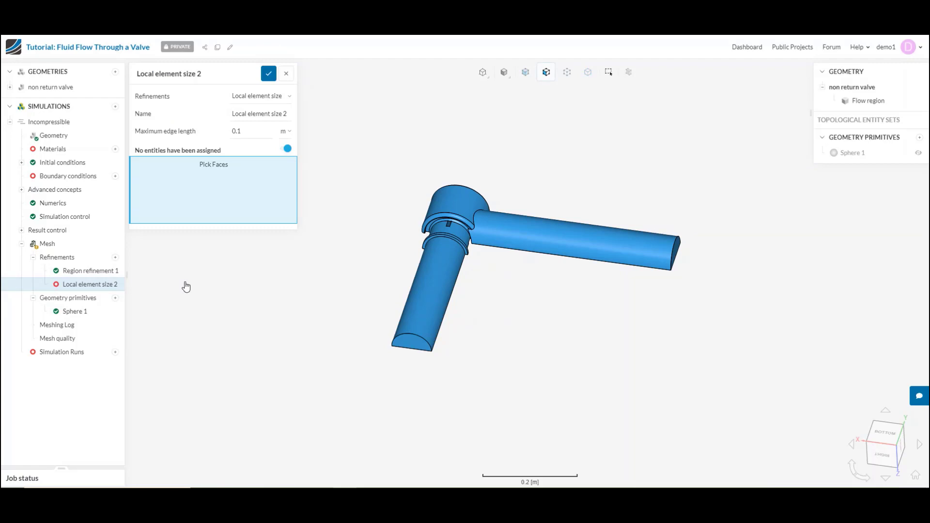
{"action": "scroll", "coordinate": [426, 243], "scroll_direction": "up", "scroll_amount": 5}
{"action": "left_click_drag", "start_coordinate": [443, 250], "coordinate": [450, 201]}
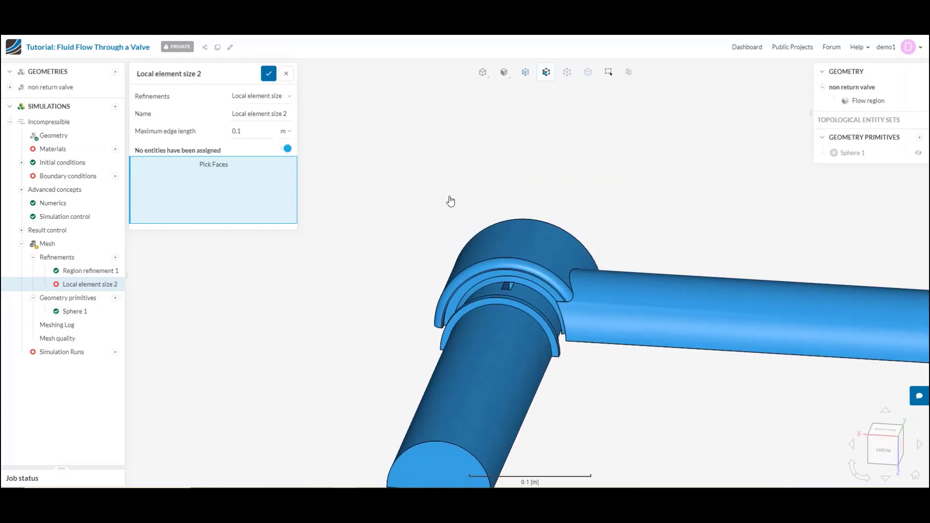
Assign six faces around the valve seat ring and dome to the refinement
{"action": "left_click", "coordinate": [524, 286]}
{"action": "scroll", "coordinate": [523, 281], "scroll_direction": "up", "scroll_amount": 5}
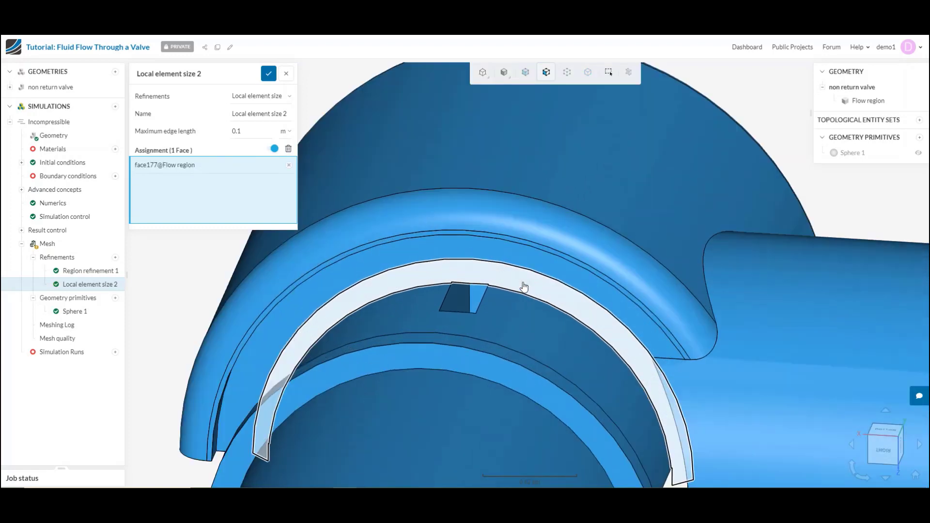
{"action": "left_click", "coordinate": [519, 266]}
{"action": "left_click_drag", "start_coordinate": [485, 266], "coordinate": [367, 251]}
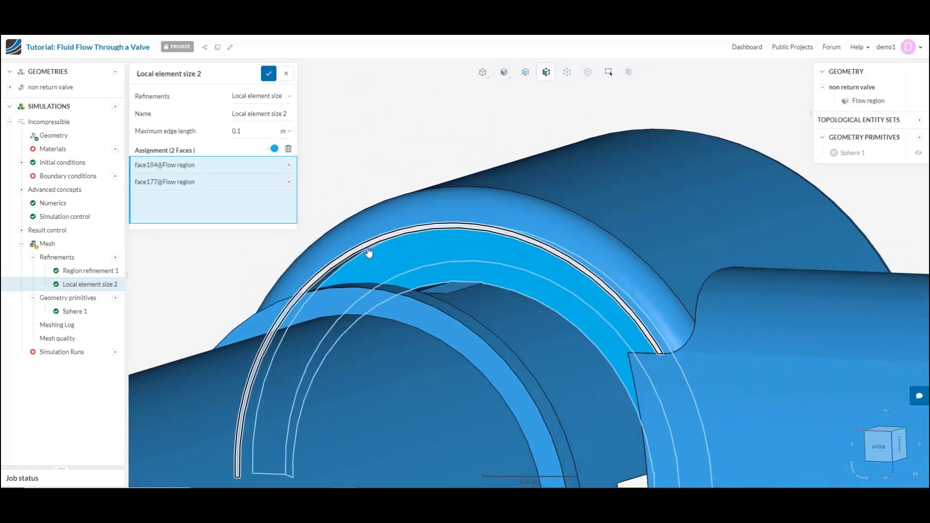
{"action": "left_click", "coordinate": [368, 251]}
{"action": "left_click", "coordinate": [333, 276]}
{"action": "scroll", "coordinate": [353, 271], "scroll_direction": "down", "scroll_amount": 5}
{"action": "left_click_drag", "start_coordinate": [365, 256], "coordinate": [376, 207]}
{"action": "left_click", "coordinate": [381, 194]}
{"action": "left_click", "coordinate": [388, 157]}
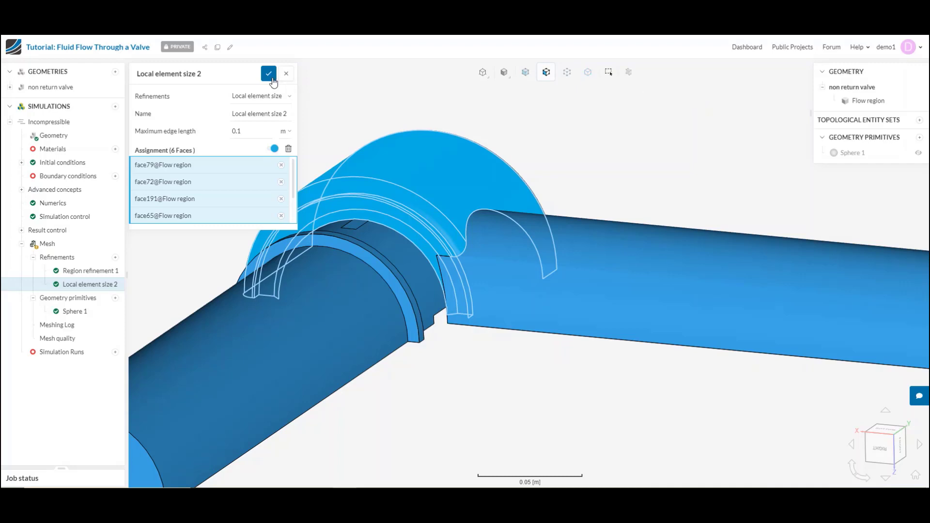
Change the maximum edge length to 0.001 m and save Local element size 2
{"action": "left_click", "coordinate": [248, 129]}
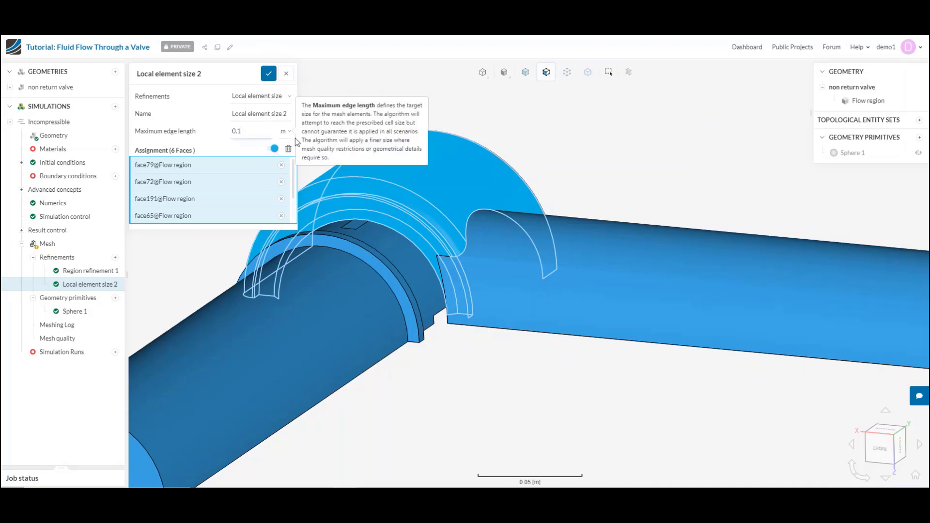
{"action": "type", "text": "00"}
{"action": "left_click", "coordinate": [268, 74]}
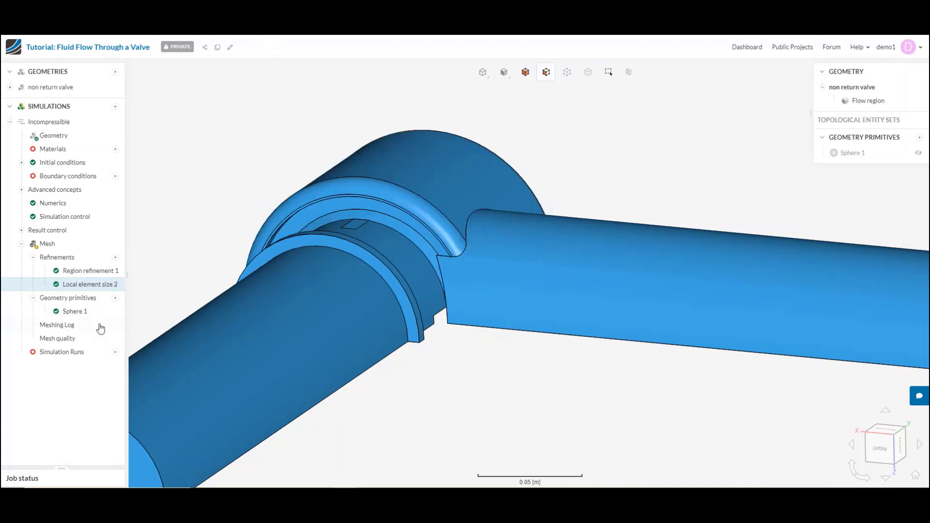
Add an Inflate boundary layer refinement, trying and then removing two pipe faces
{"action": "left_click", "coordinate": [115, 257]}
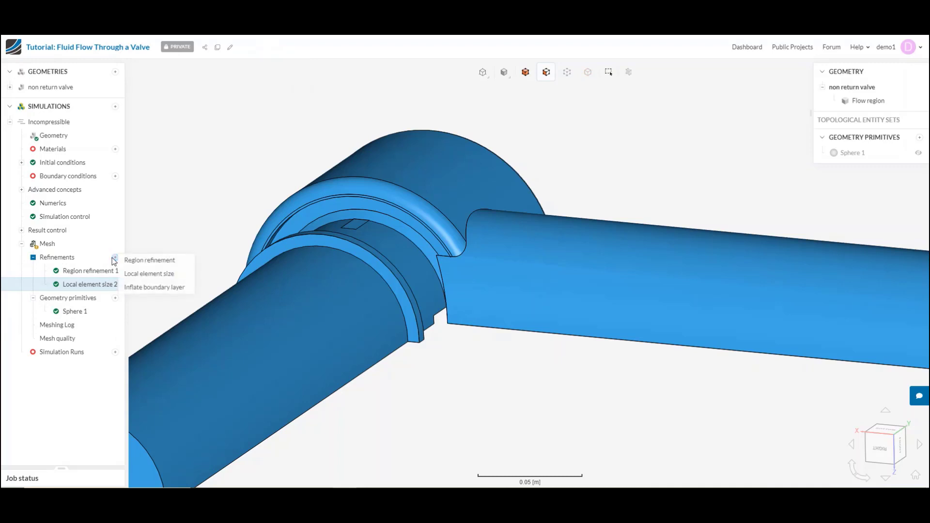
{"action": "left_click", "coordinate": [150, 291]}
{"action": "right_click_drag", "start_coordinate": [274, 363], "coordinate": [456, 270]}
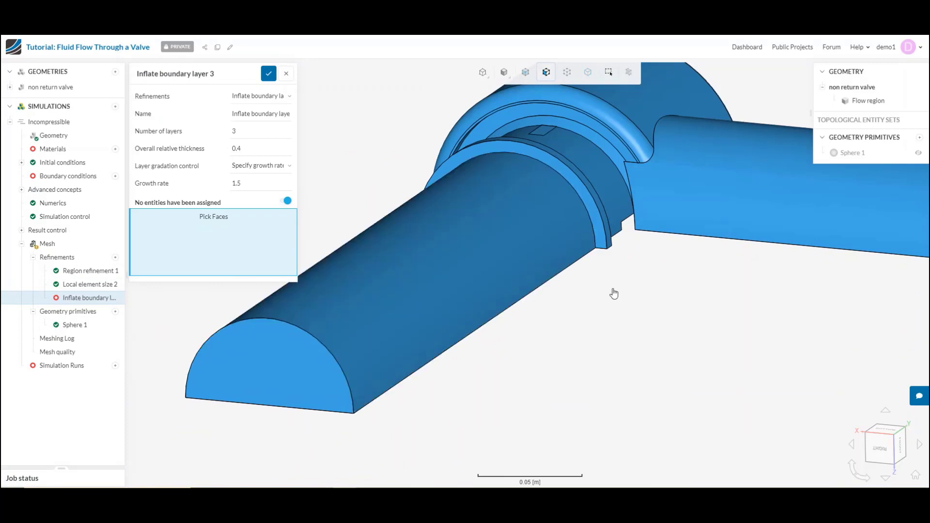
{"action": "left_click", "coordinate": [533, 255]}
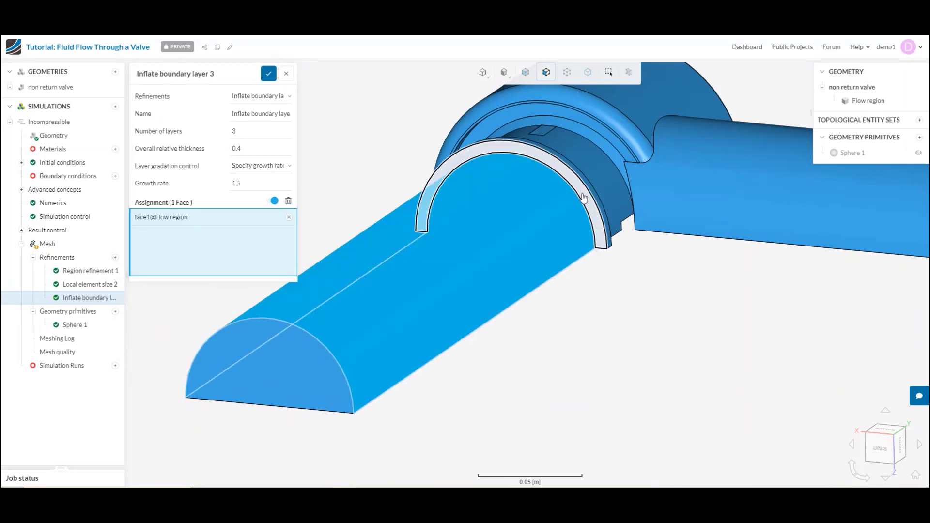
{"action": "left_click", "coordinate": [585, 204]}
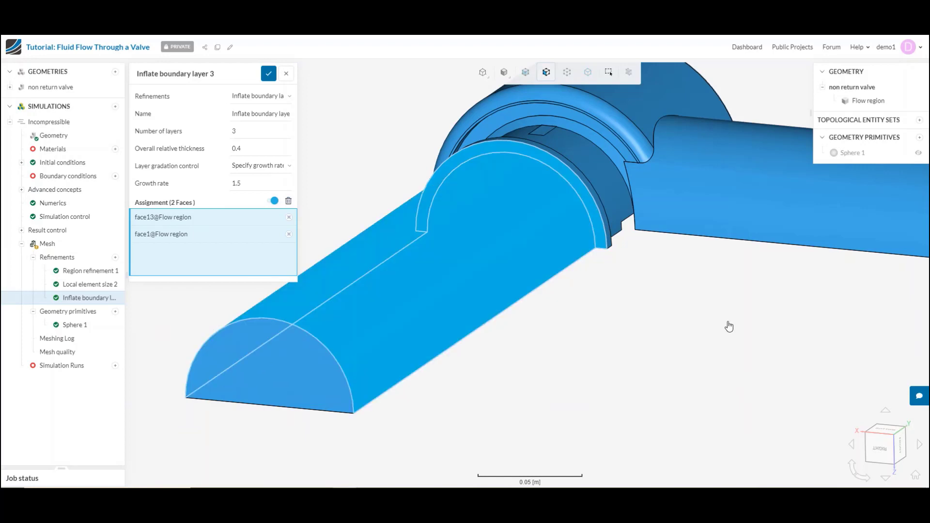
{"action": "left_click", "coordinate": [576, 219]}
{"action": "left_click", "coordinate": [585, 190]}
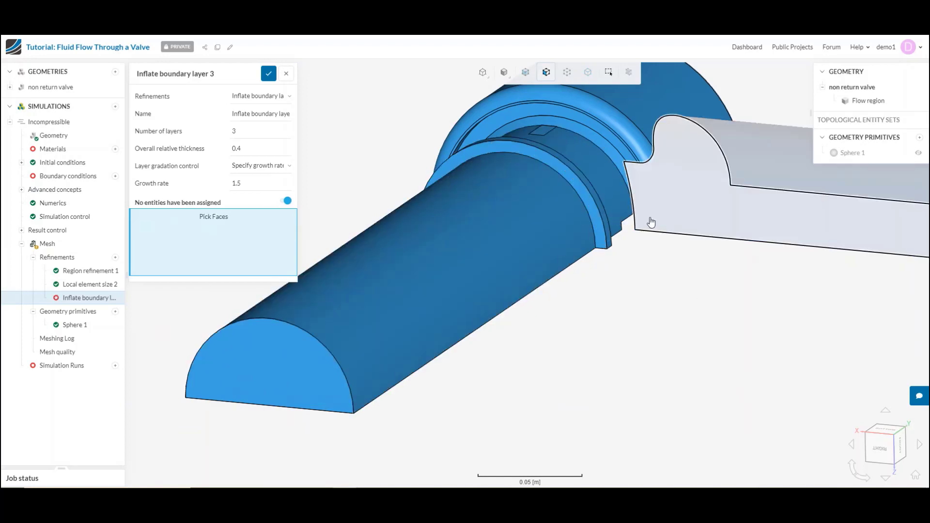
{"action": "left_click_drag", "start_coordinate": [644, 228], "coordinate": [592, 313]}
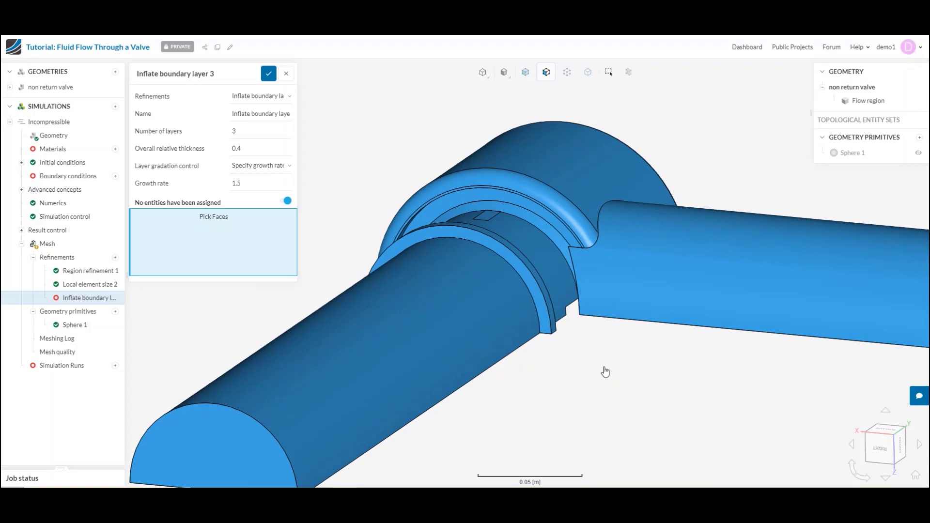
Assign face184 and face177, set 6 layers and 0.6 relative thickness, and save
{"action": "left_click", "coordinate": [532, 222]}
{"action": "left_click", "coordinate": [517, 209]}
{"action": "double_click", "coordinate": [257, 128]}
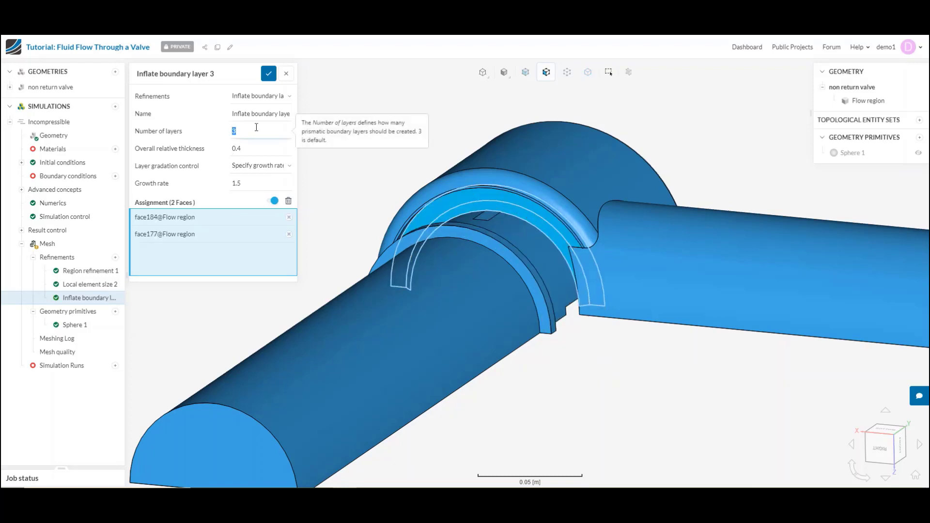
{"action": "type", "text": "6"}
{"action": "left_click", "coordinate": [254, 148]}
{"action": "key", "text": "BackSpace"}
{"action": "type", "text": "6"}
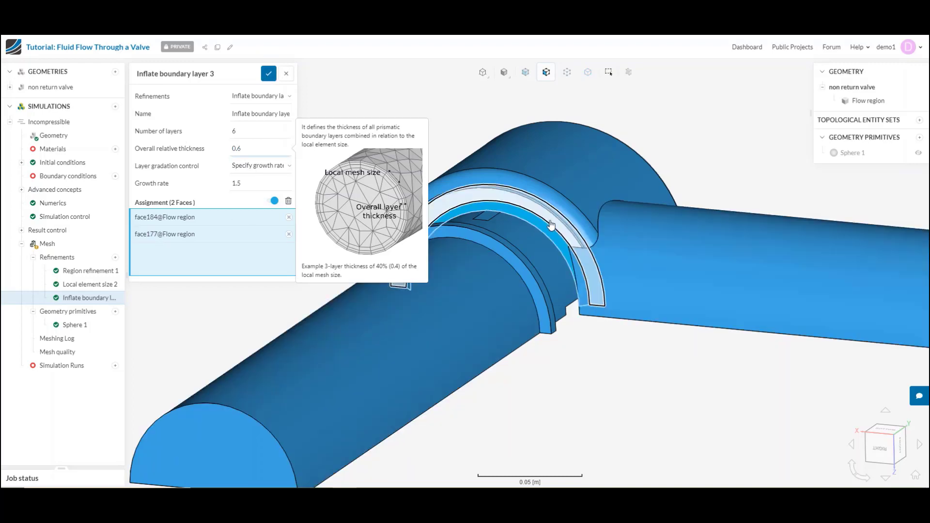
{"action": "left_click", "coordinate": [267, 75]}
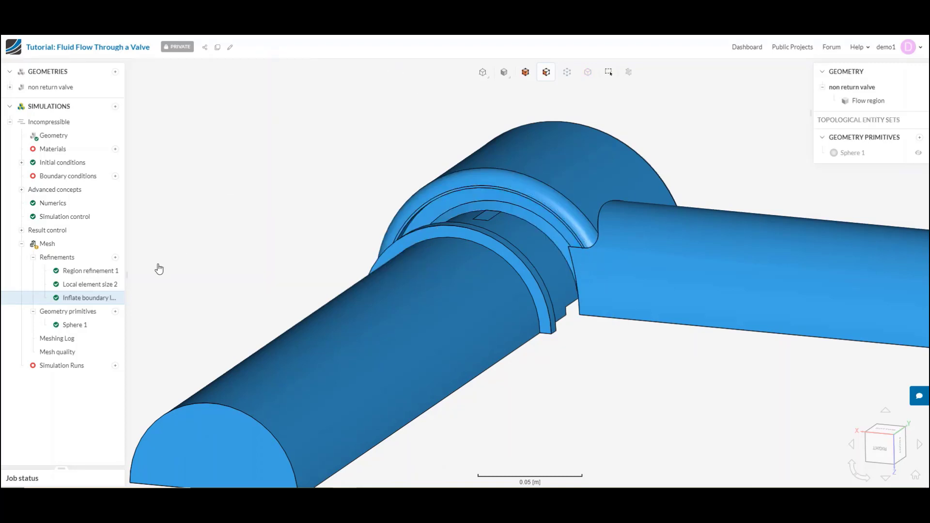